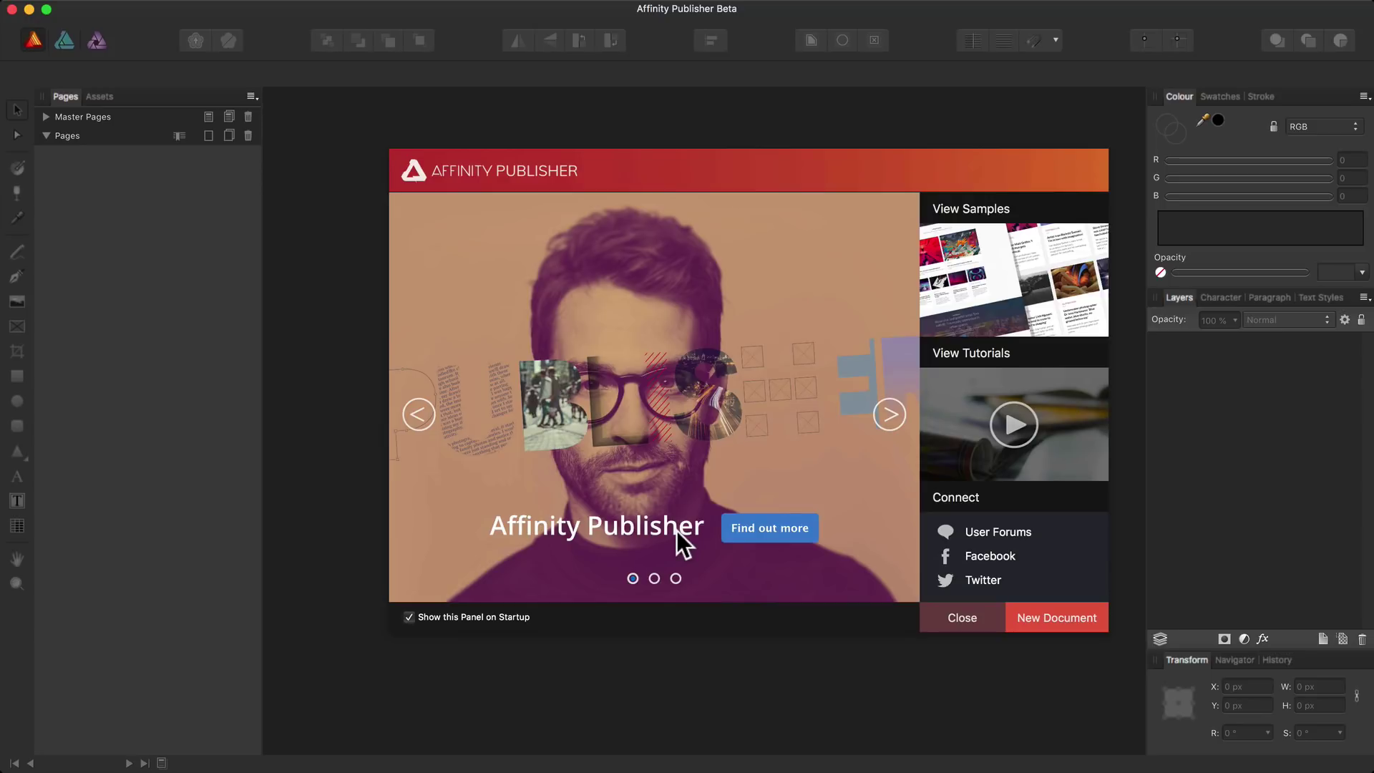
Create a new Print document using the A6 (105 × 148 mm) page preset.
click(1045, 616)
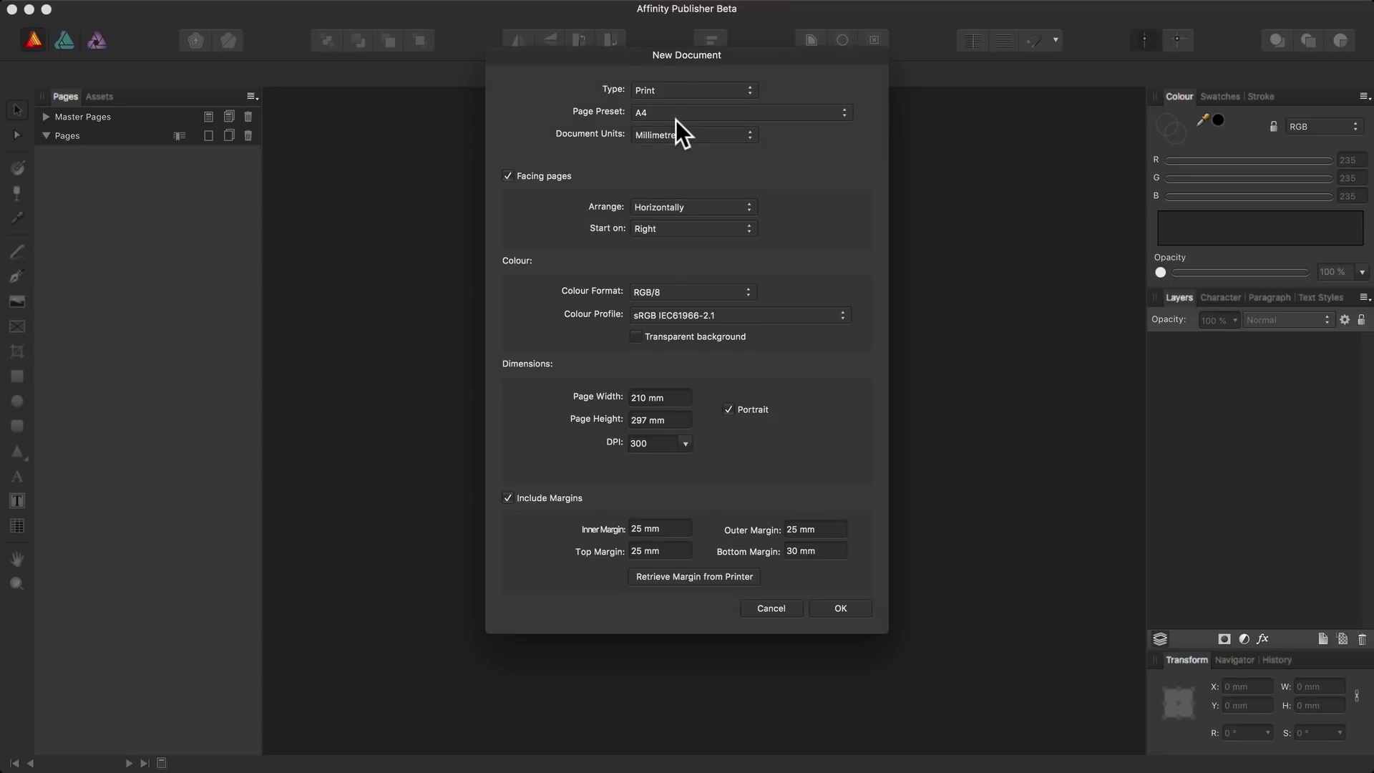
click(653, 92)
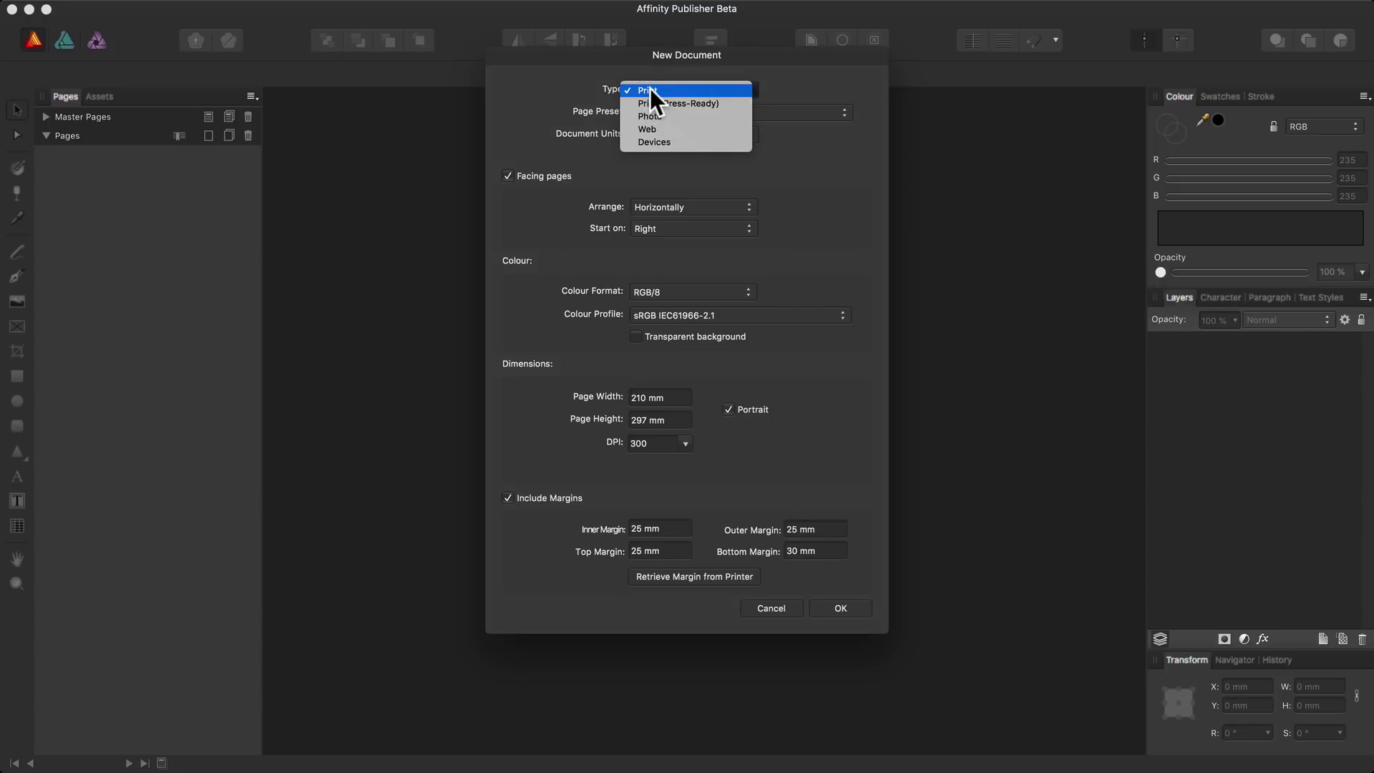
click(649, 90)
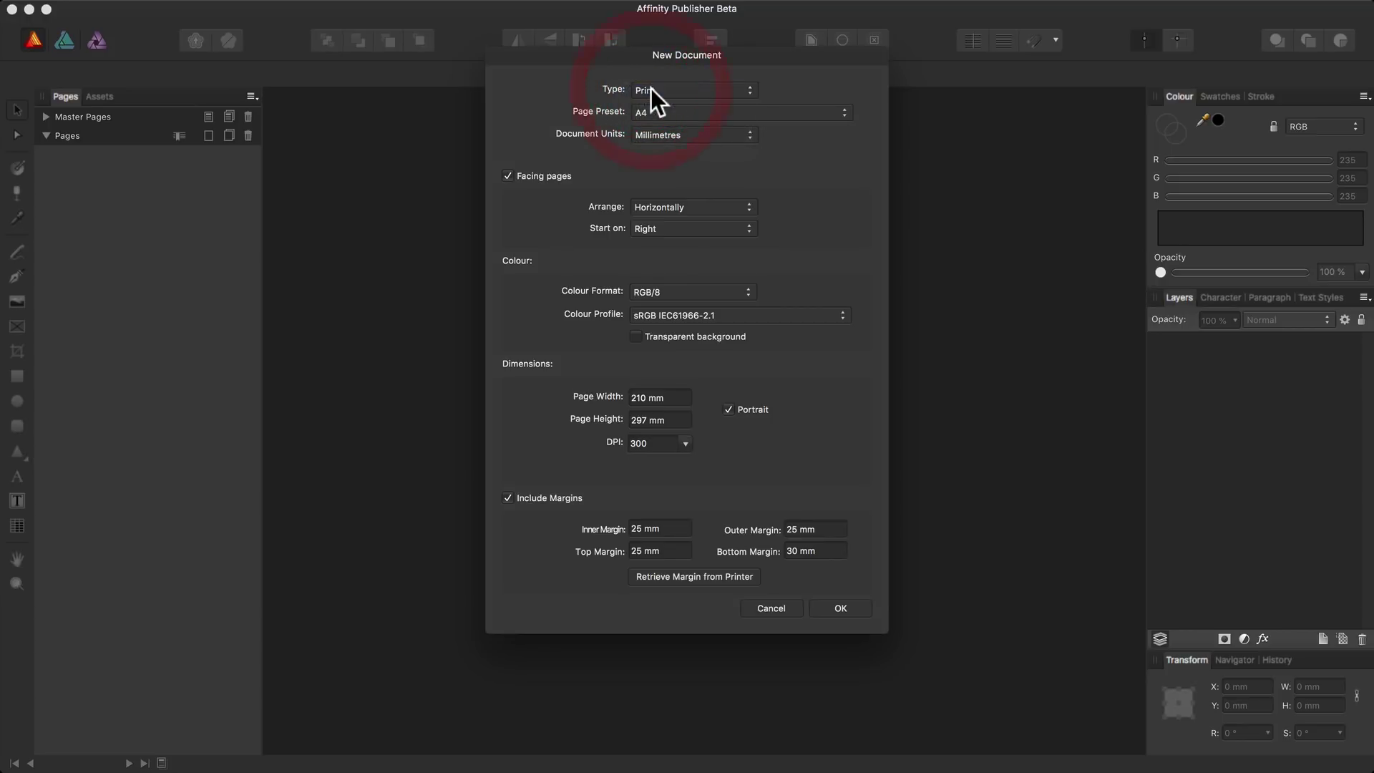
click(677, 121)
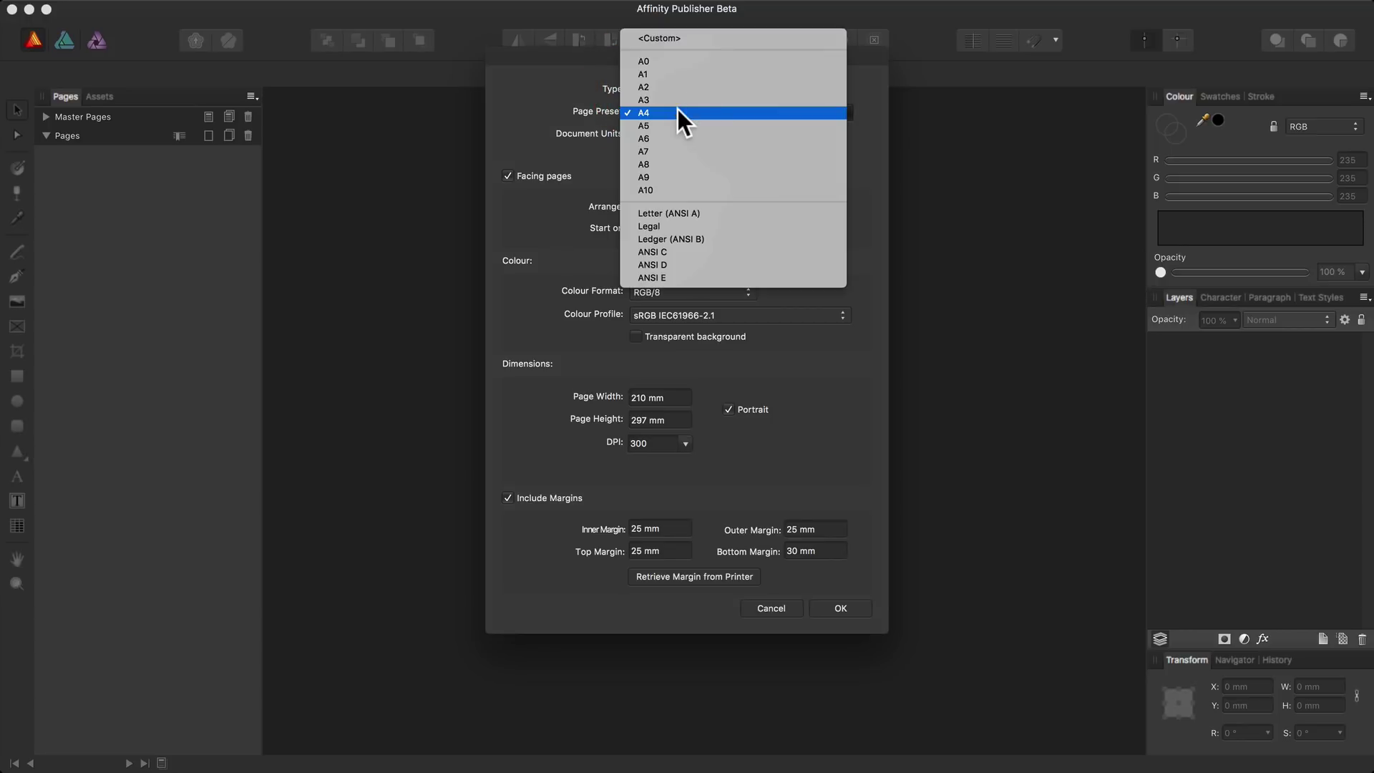
click(656, 138)
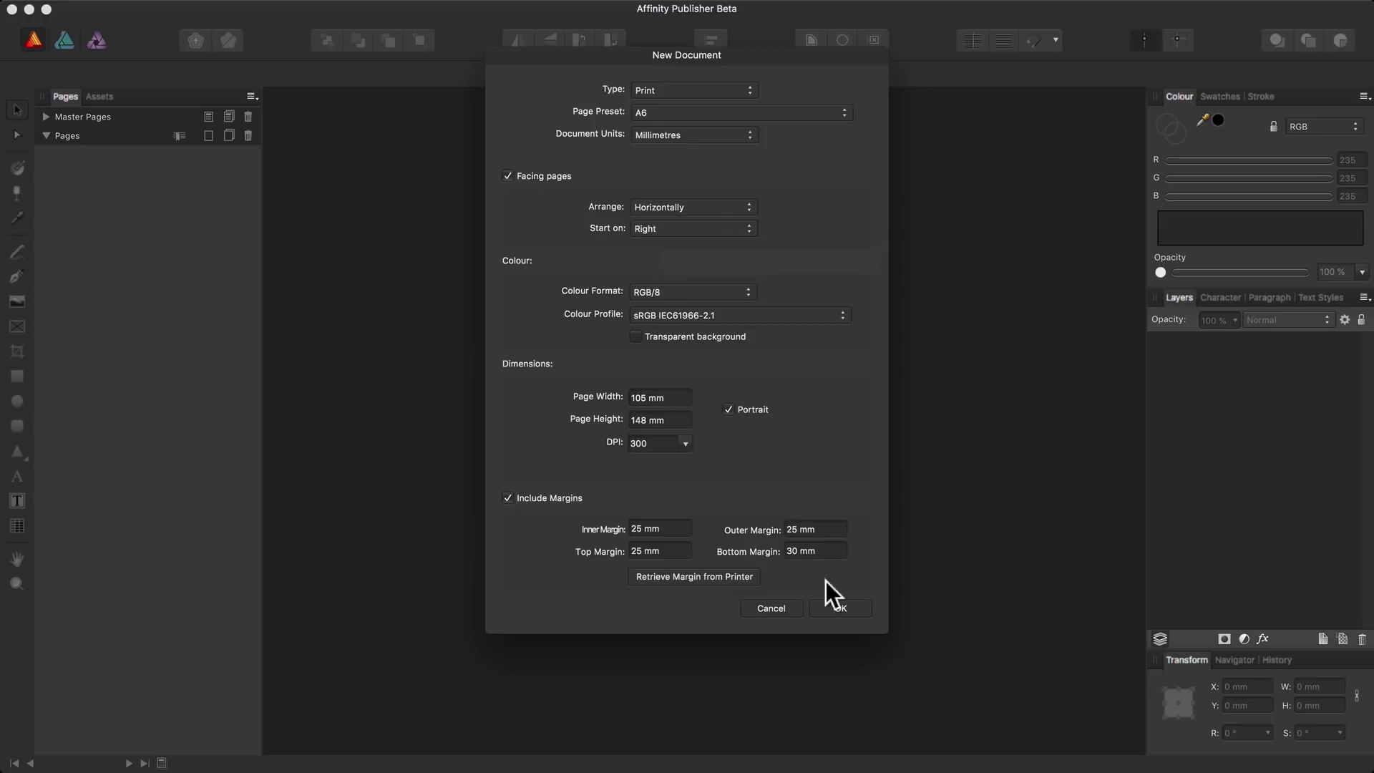
click(850, 610)
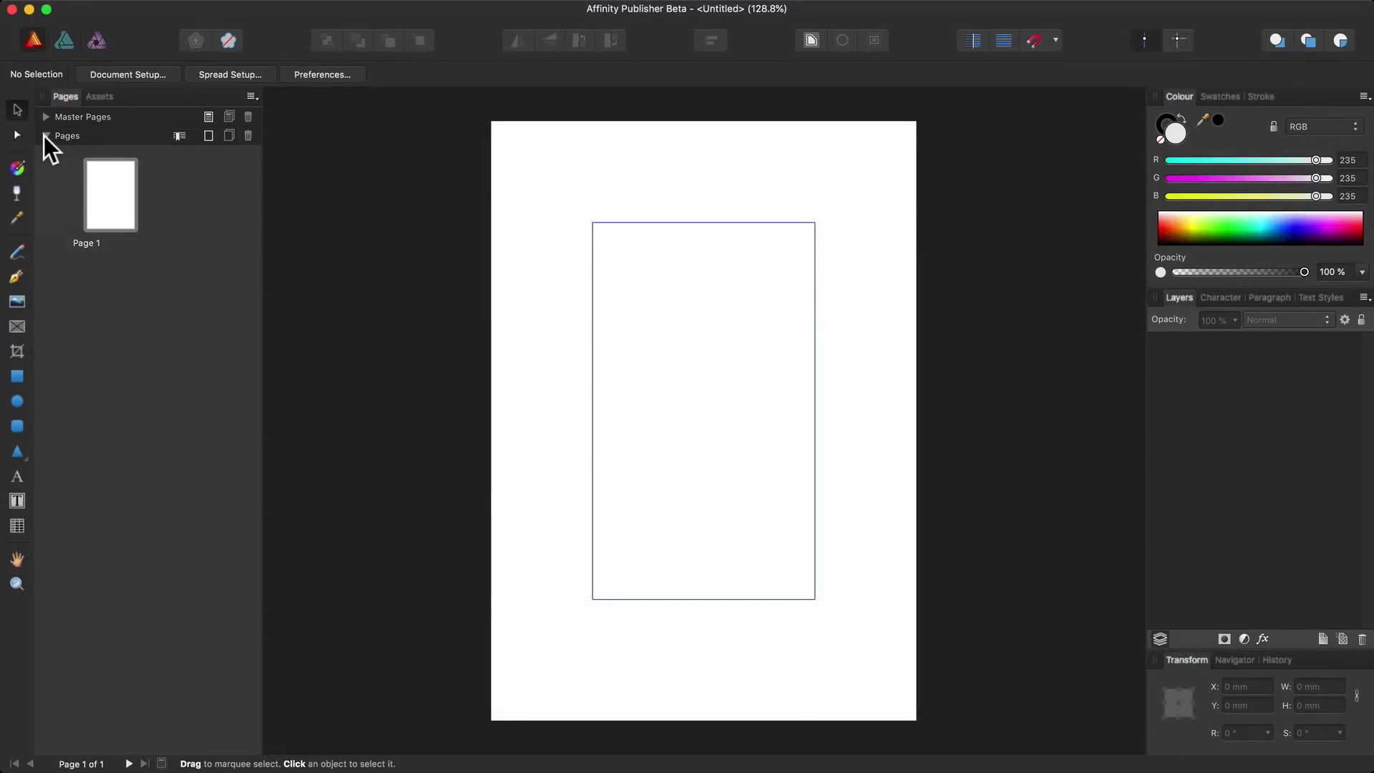
Insert 11 new pages after Page 1 from the Pages panel.
click(45, 136)
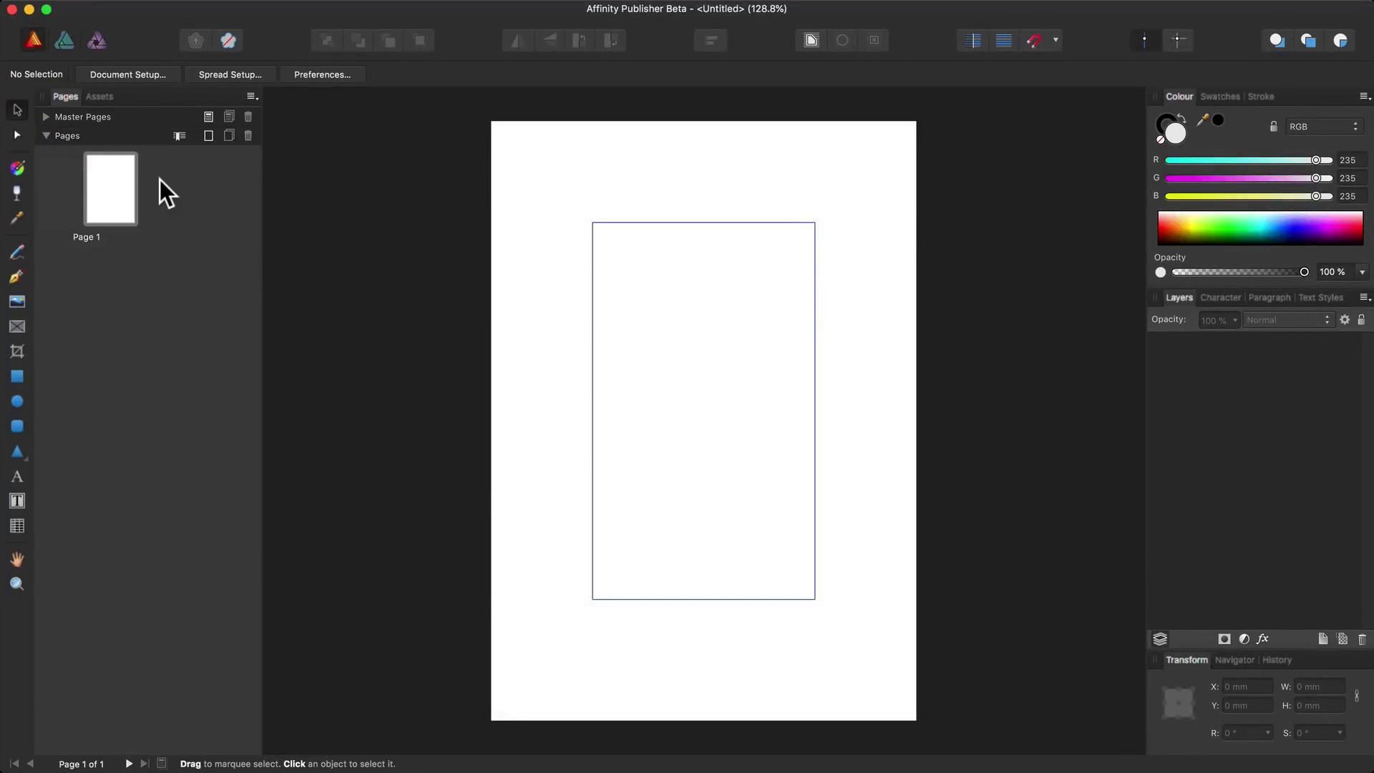
click(209, 136)
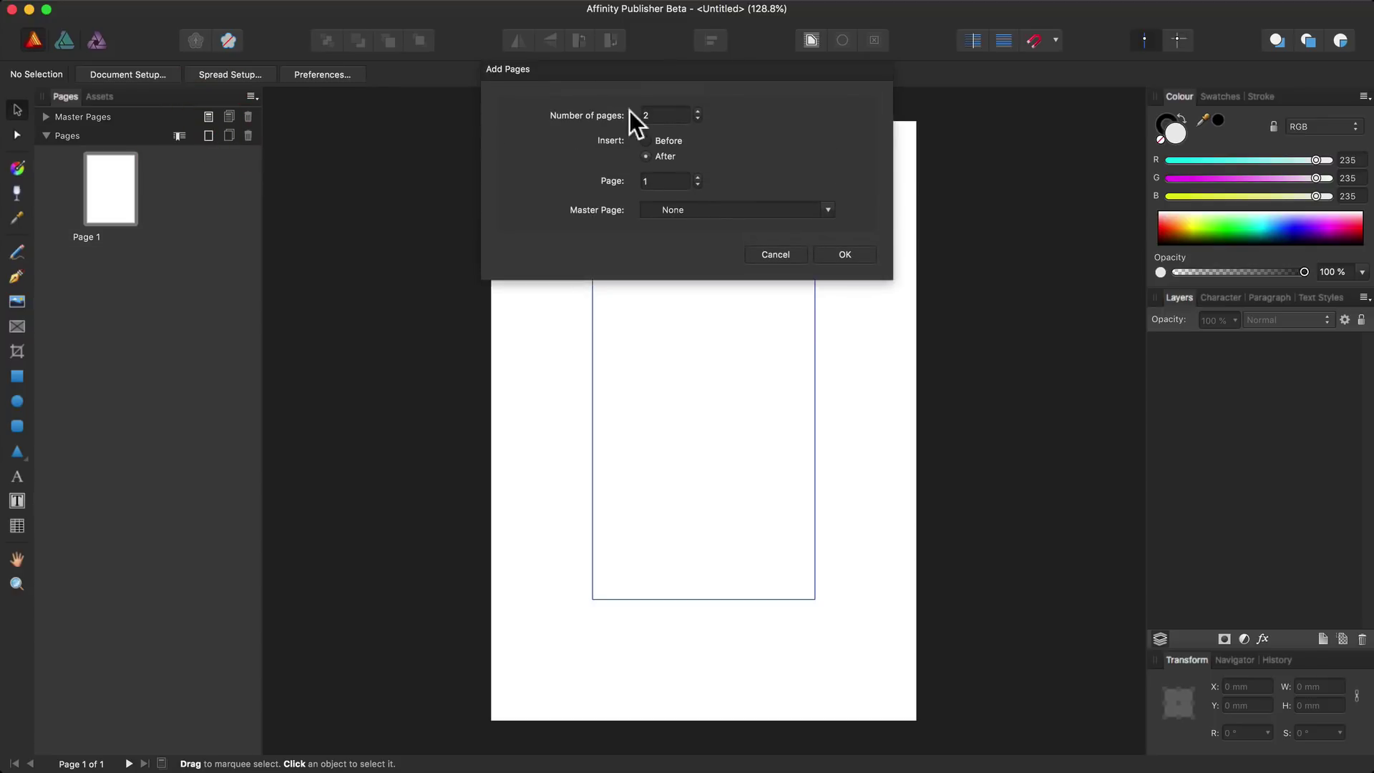
text(11)
click(846, 256)
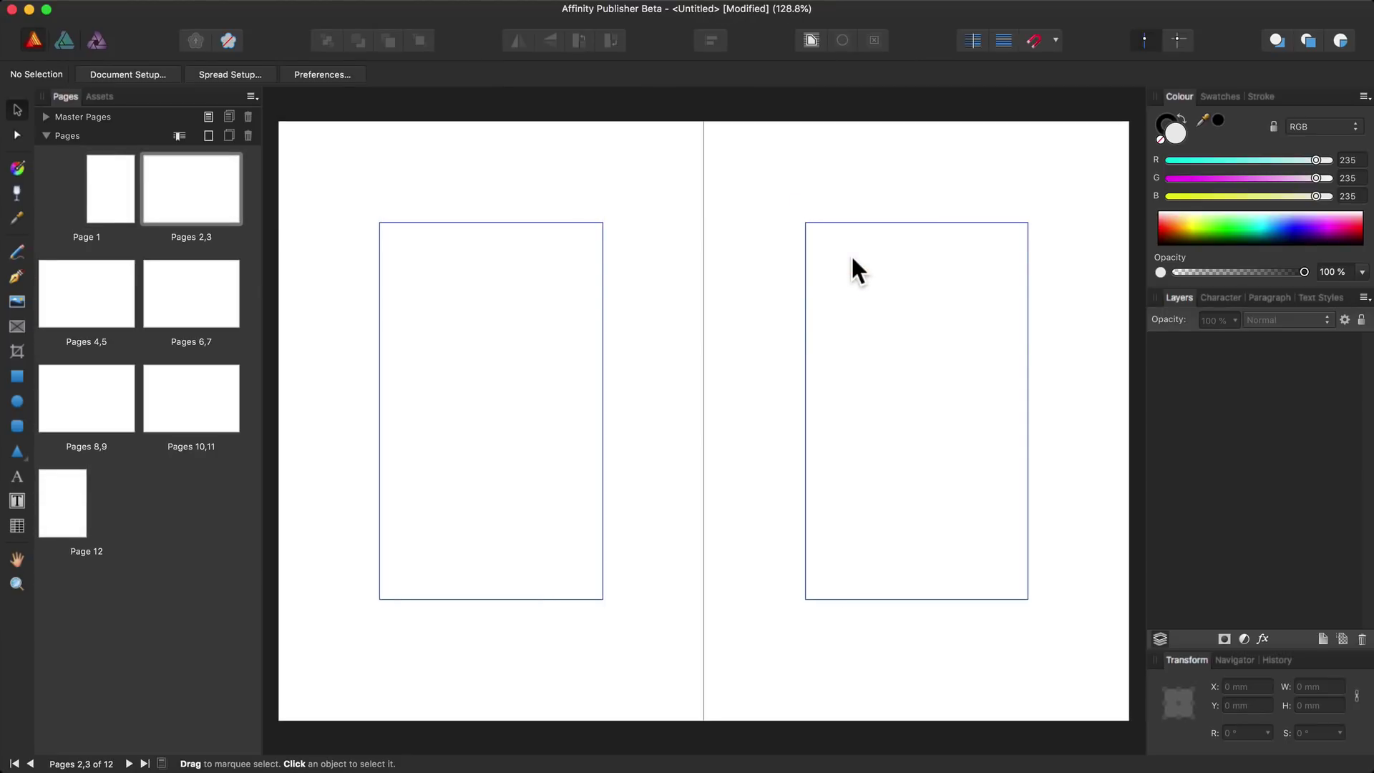
Show the pages 2–3 spread fitted to the window and expand the empty Master Pages list.
click(97, 182)
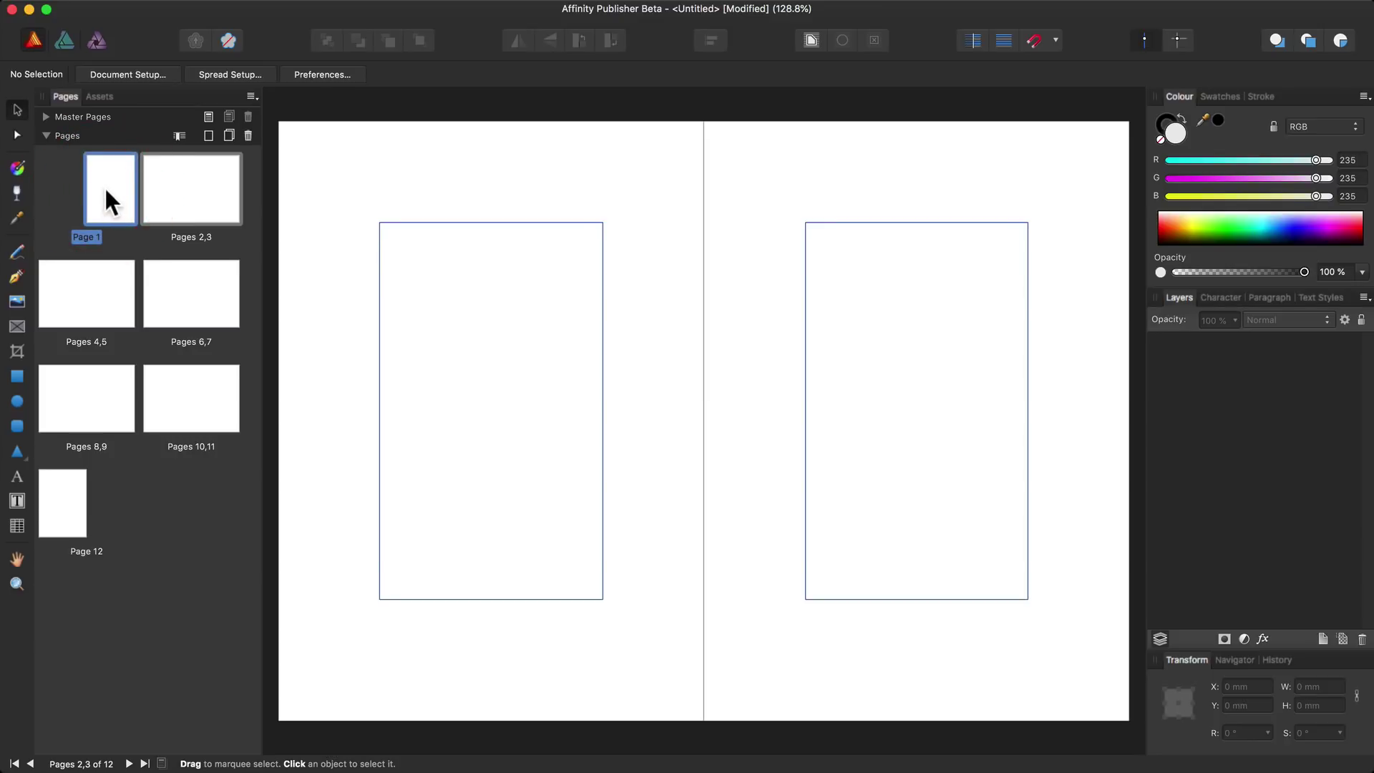
double_click(105, 188)
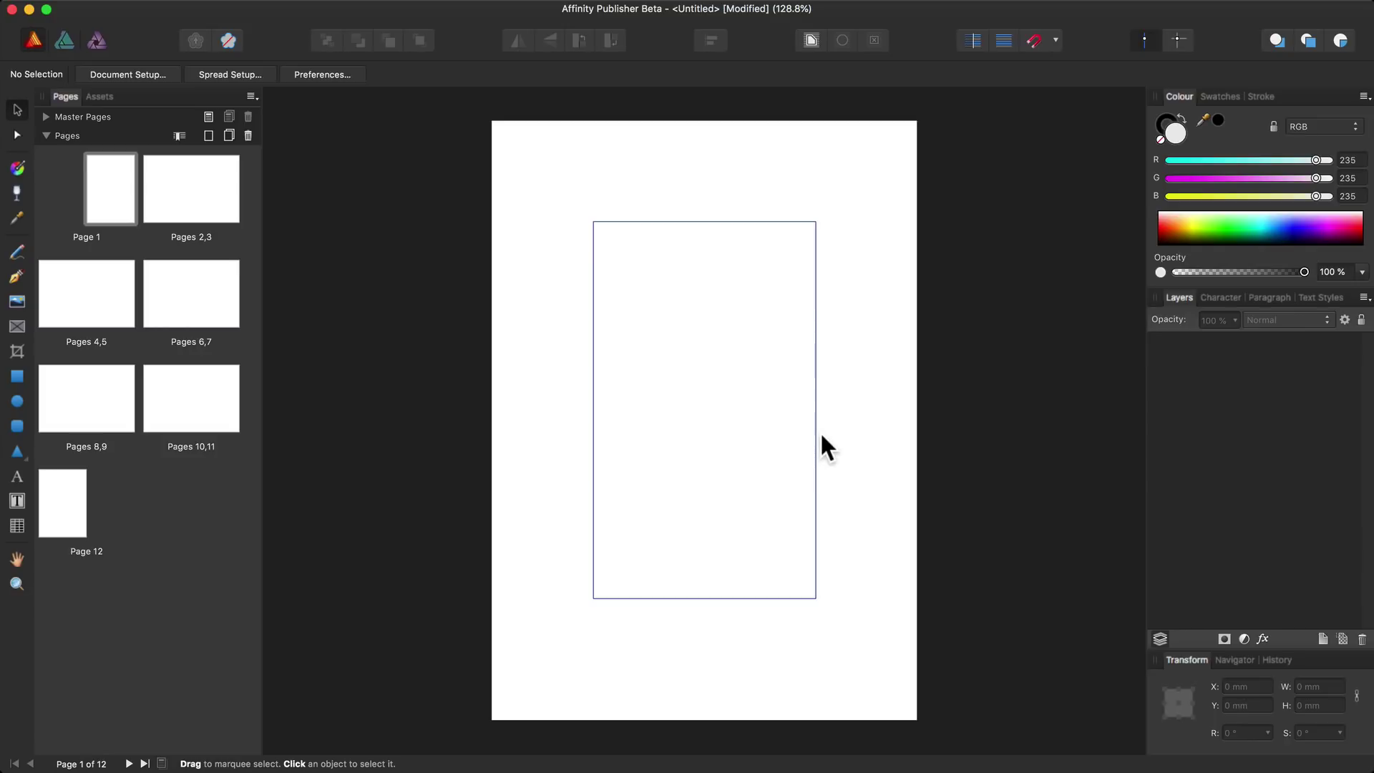
double_click(161, 188)
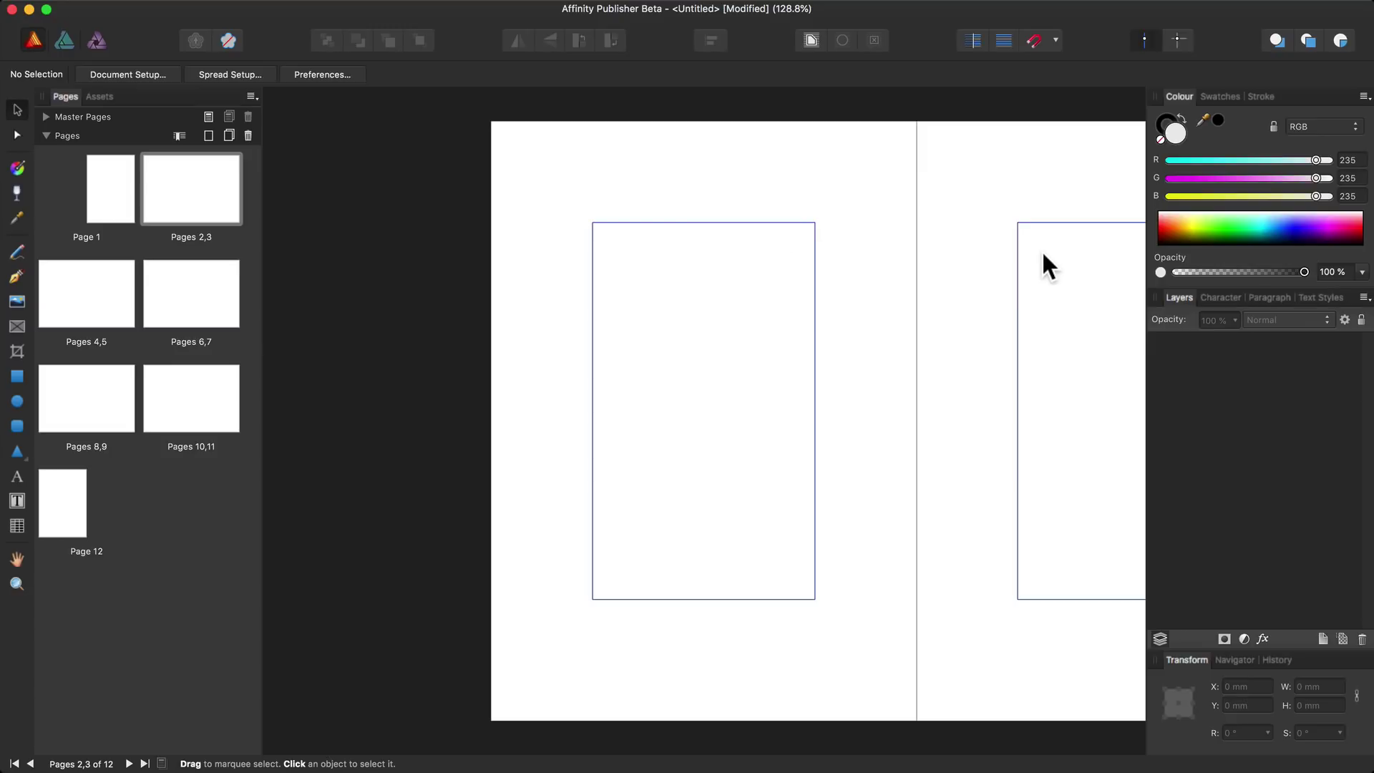
key(super+0)
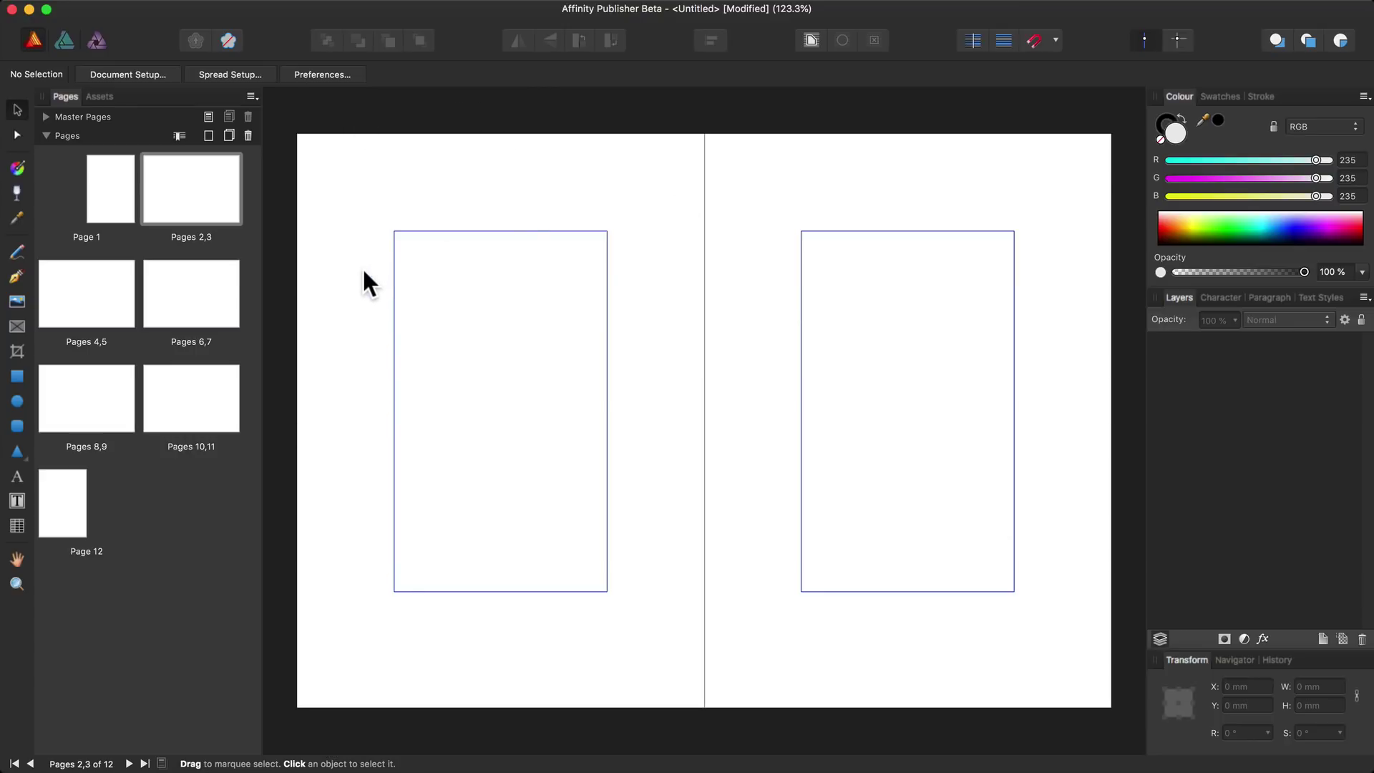
click(46, 118)
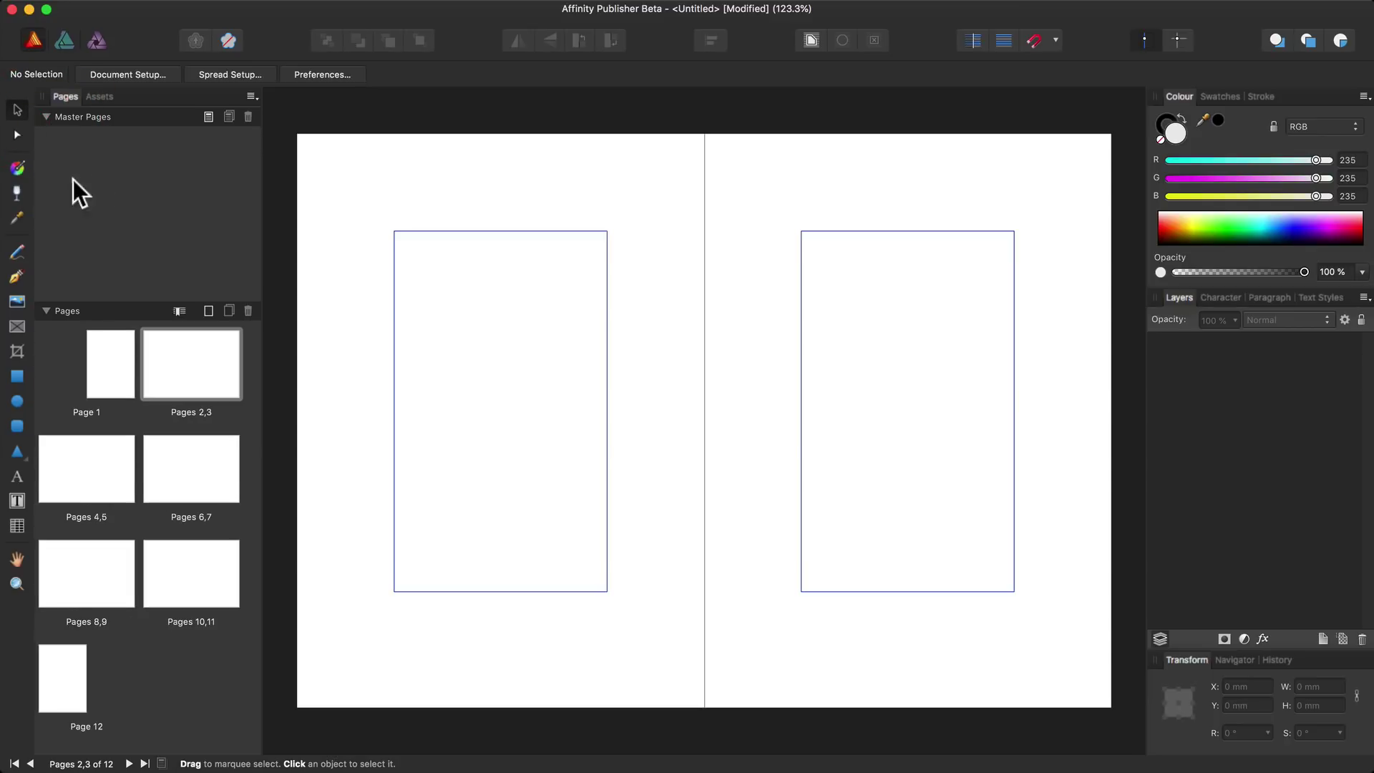
Create a new facing A6 master spread named 'Buchseiten'.
click(207, 116)
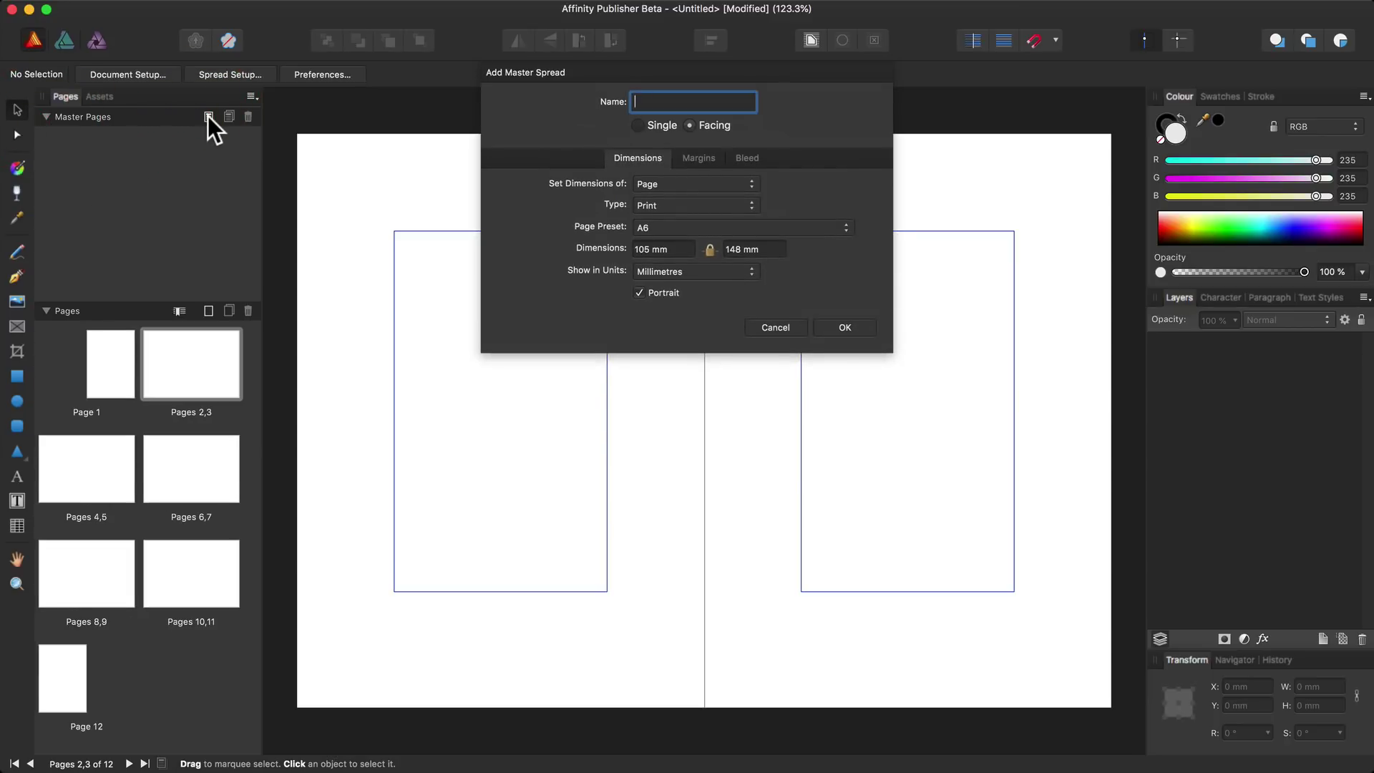
key(BackSpace)
text(Buch)
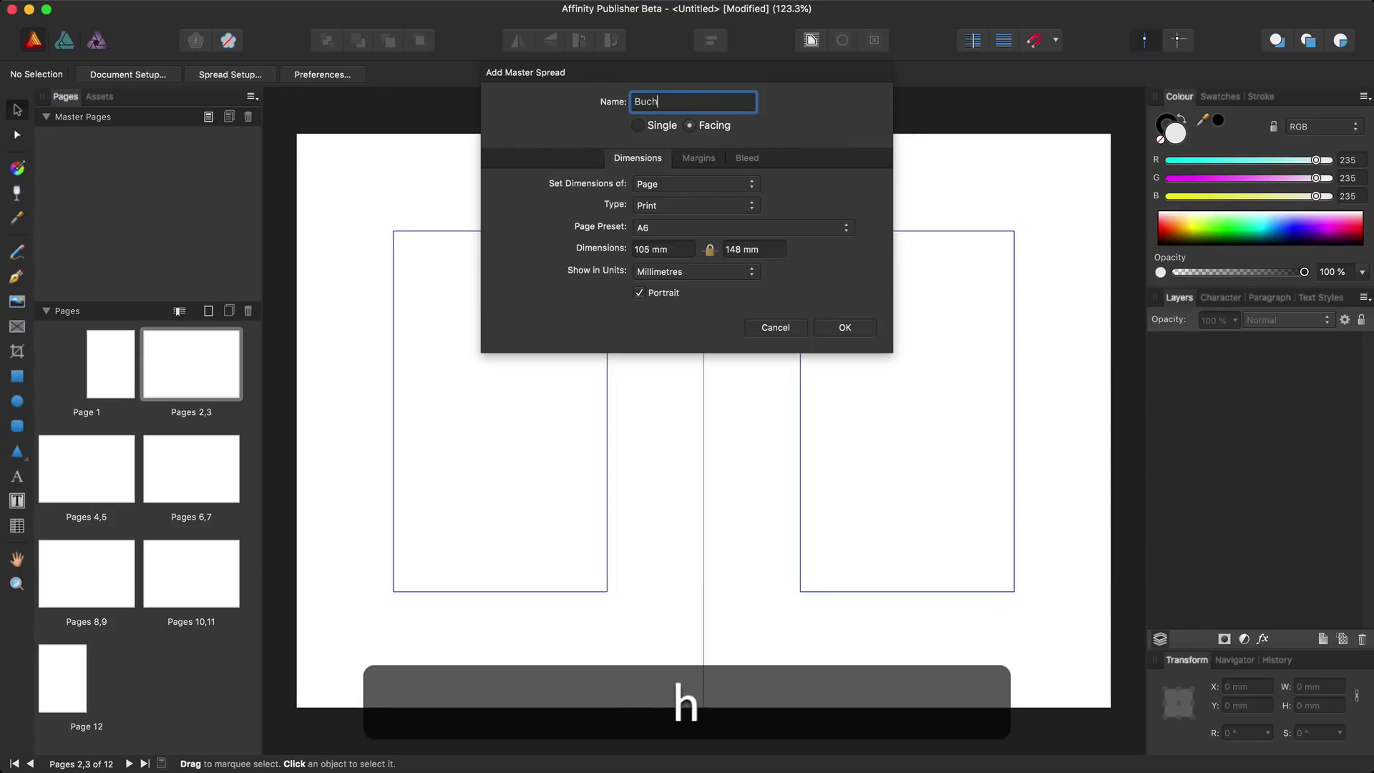
text(seiten)
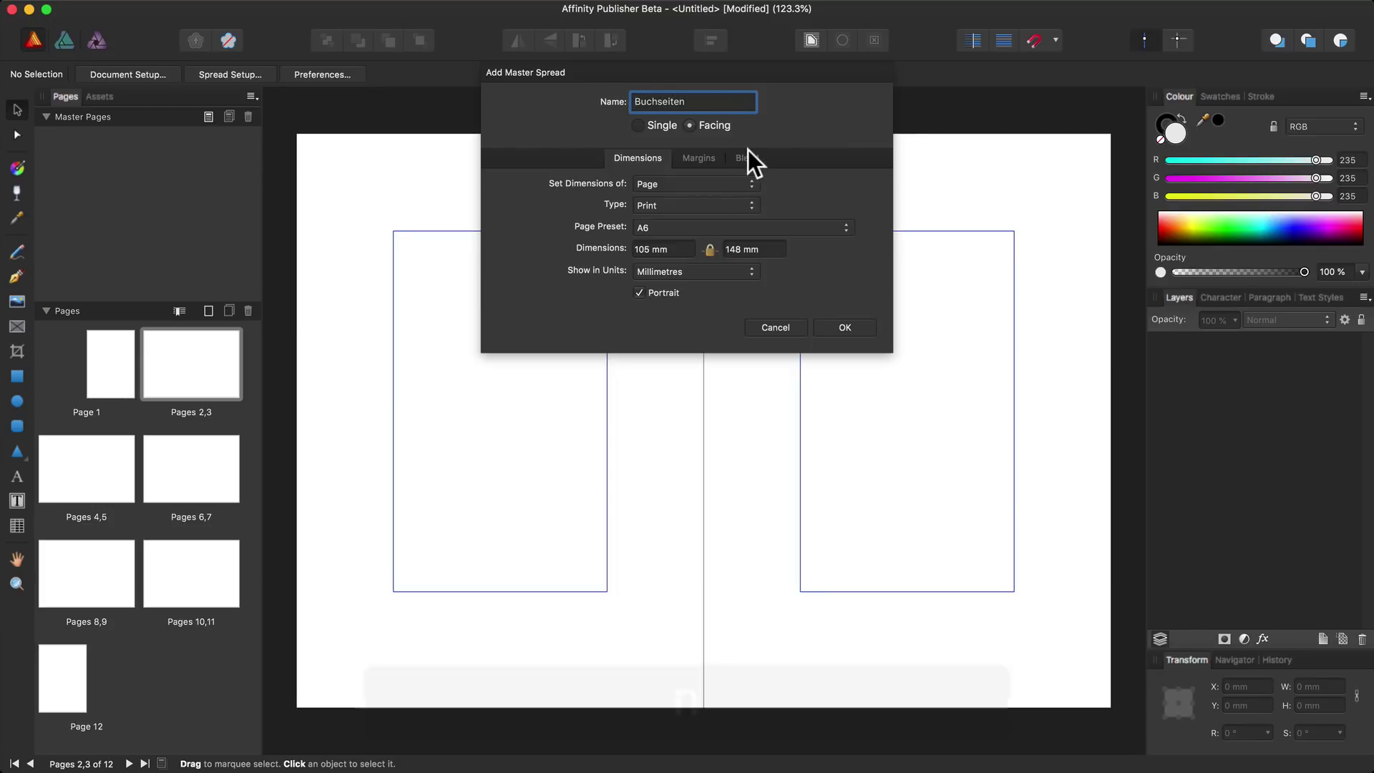
click(836, 324)
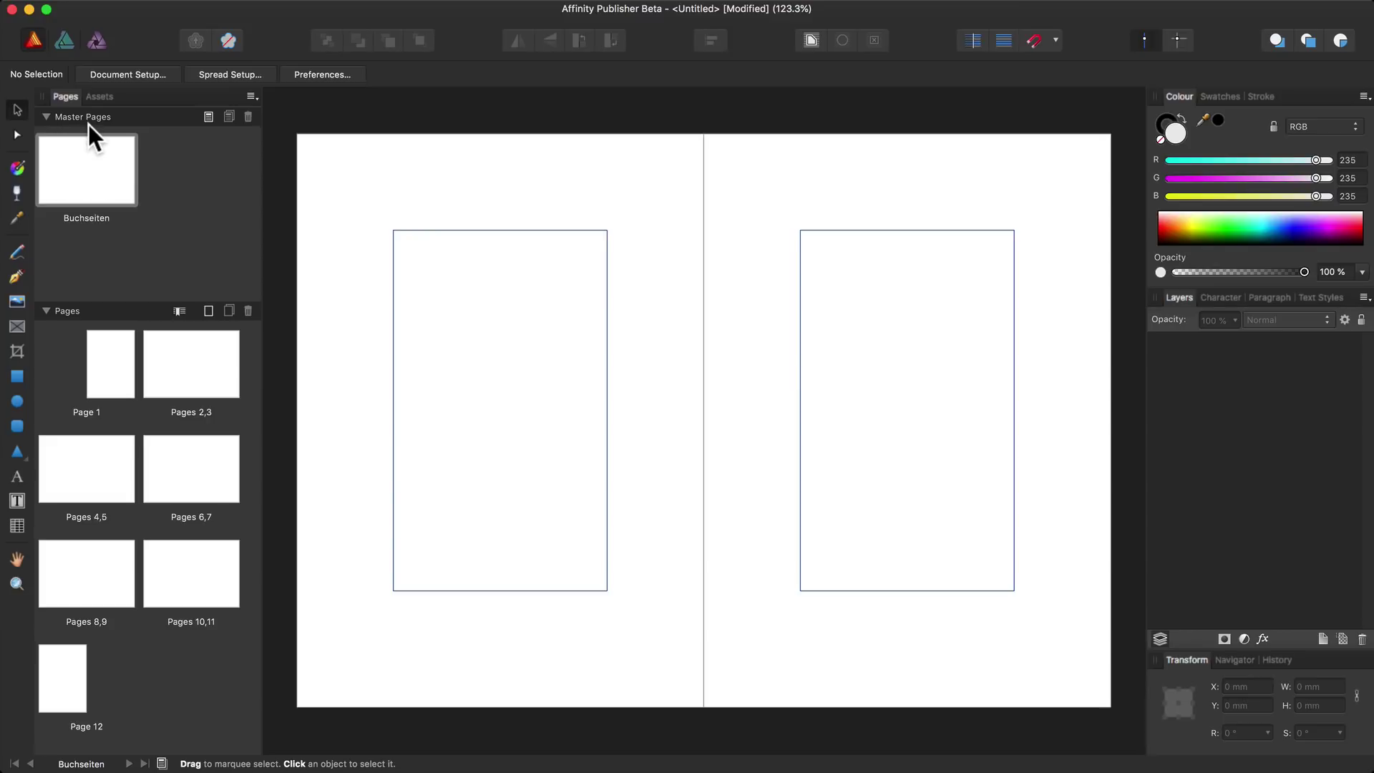
Draw a rectangle over the whole Buchseiten master spread and fill it light blue (137,209,255).
click(93, 167)
click(17, 378)
mouse_move(289, 130)
mouse_down()
mouse_move(742, 499)
mouse_move(1126, 724)
mouse_up()
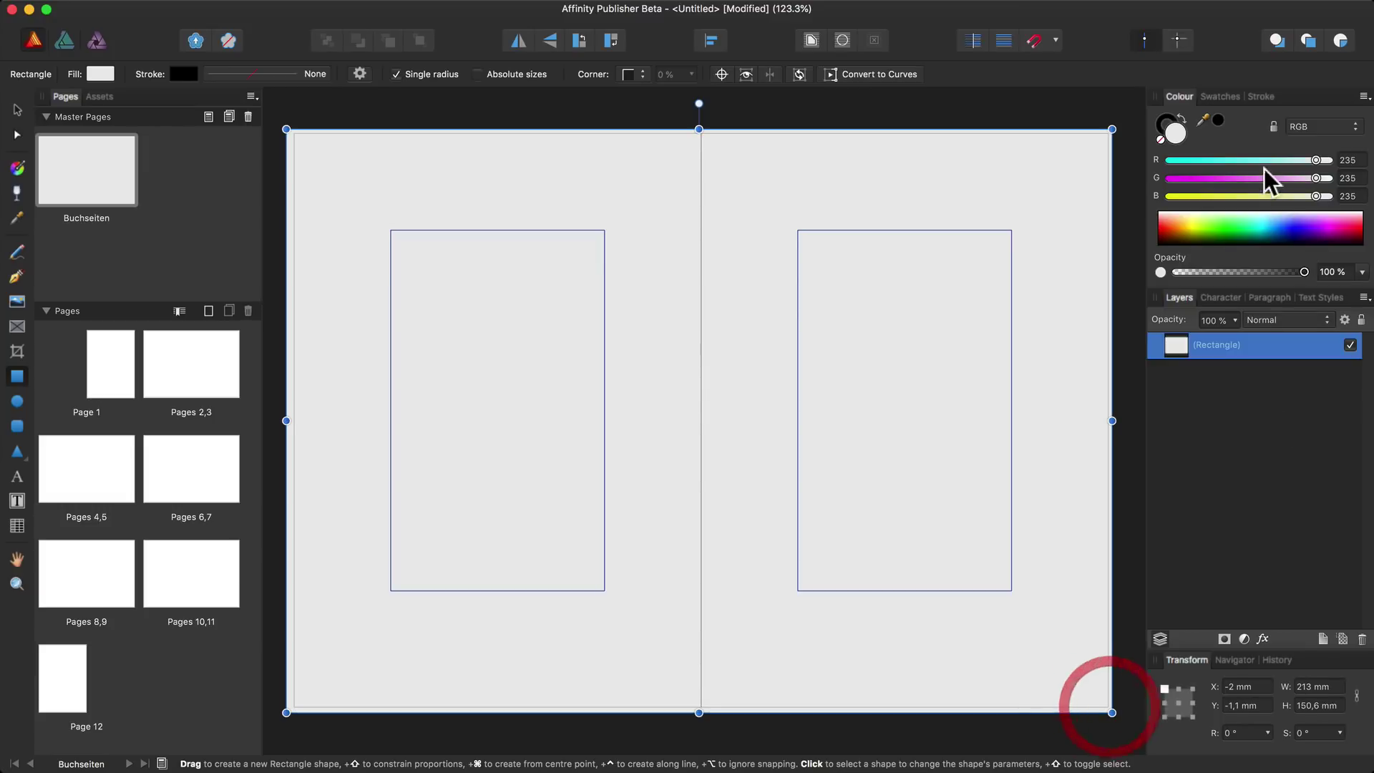
click(1207, 231)
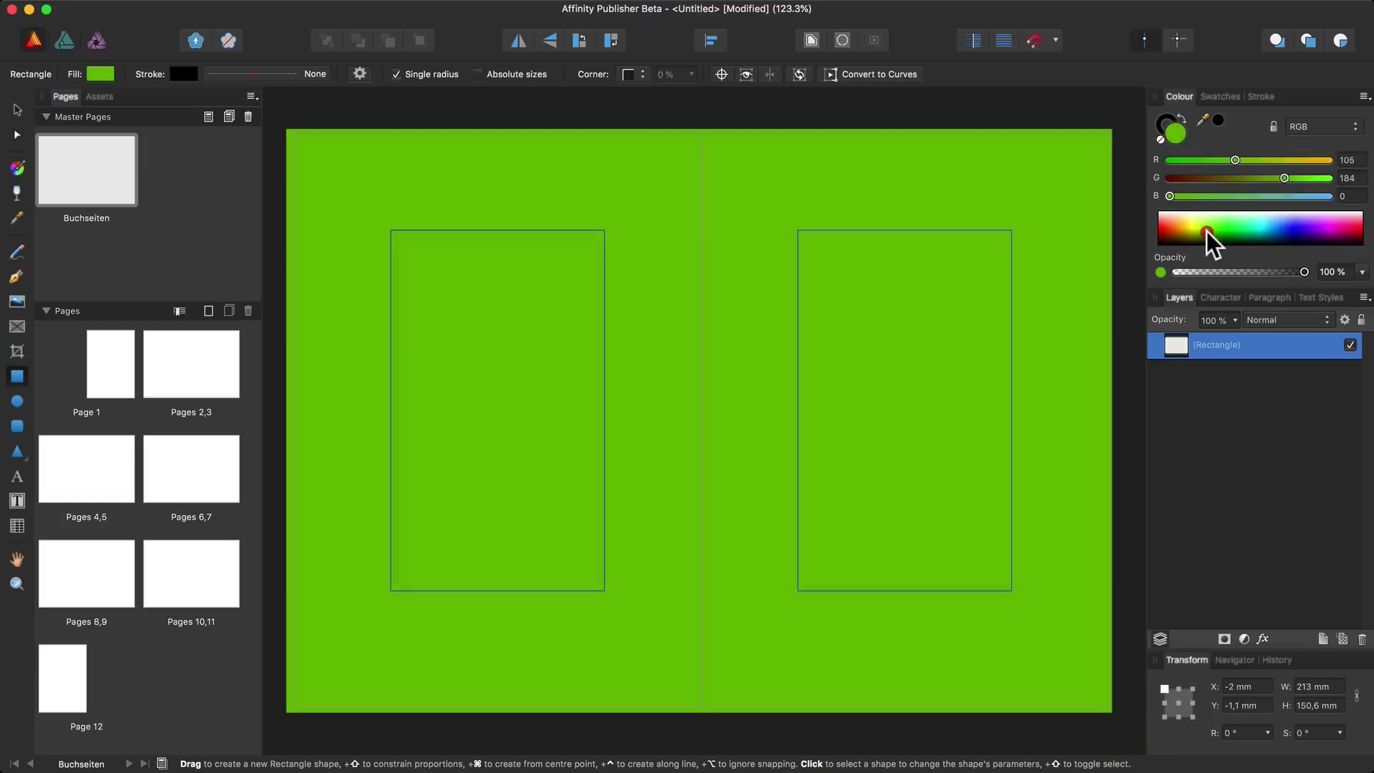
drag(1208, 231, 1273, 221)
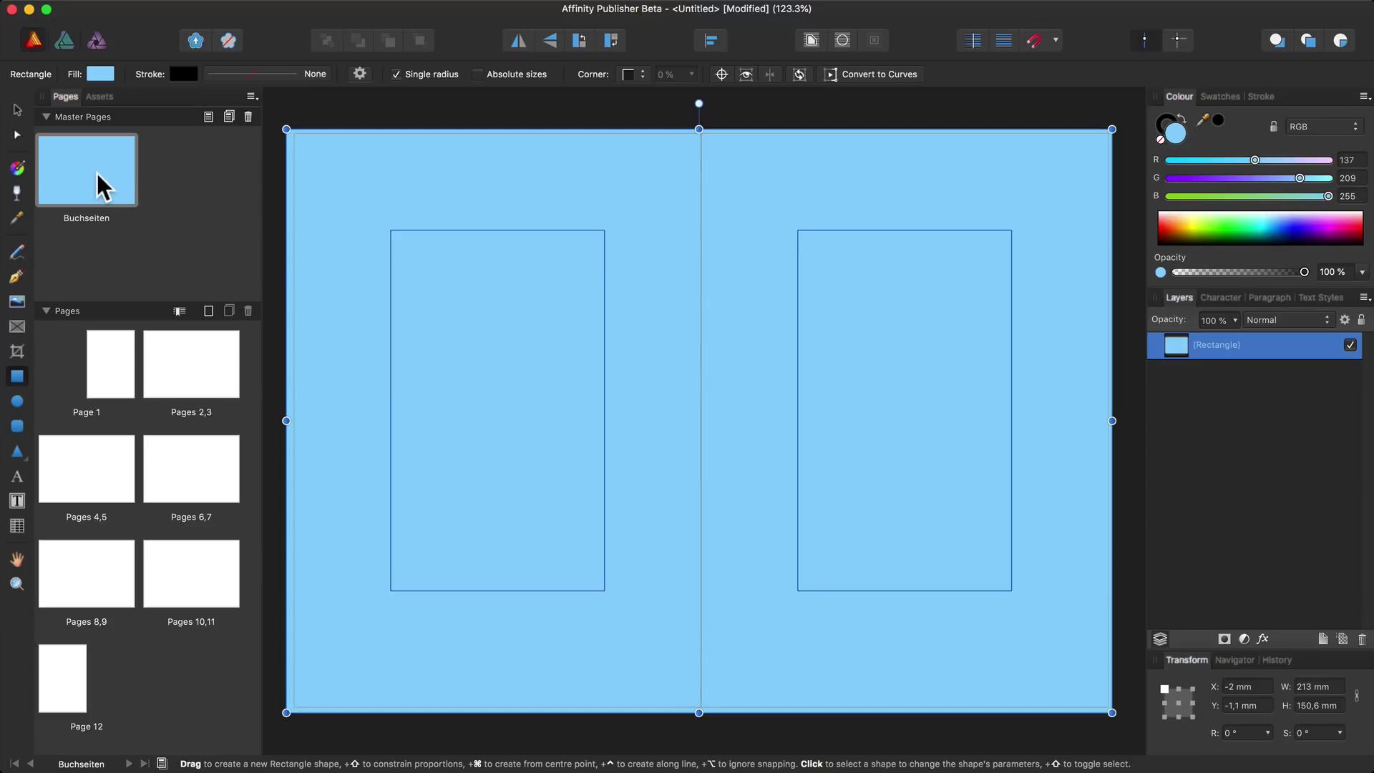
click(115, 353)
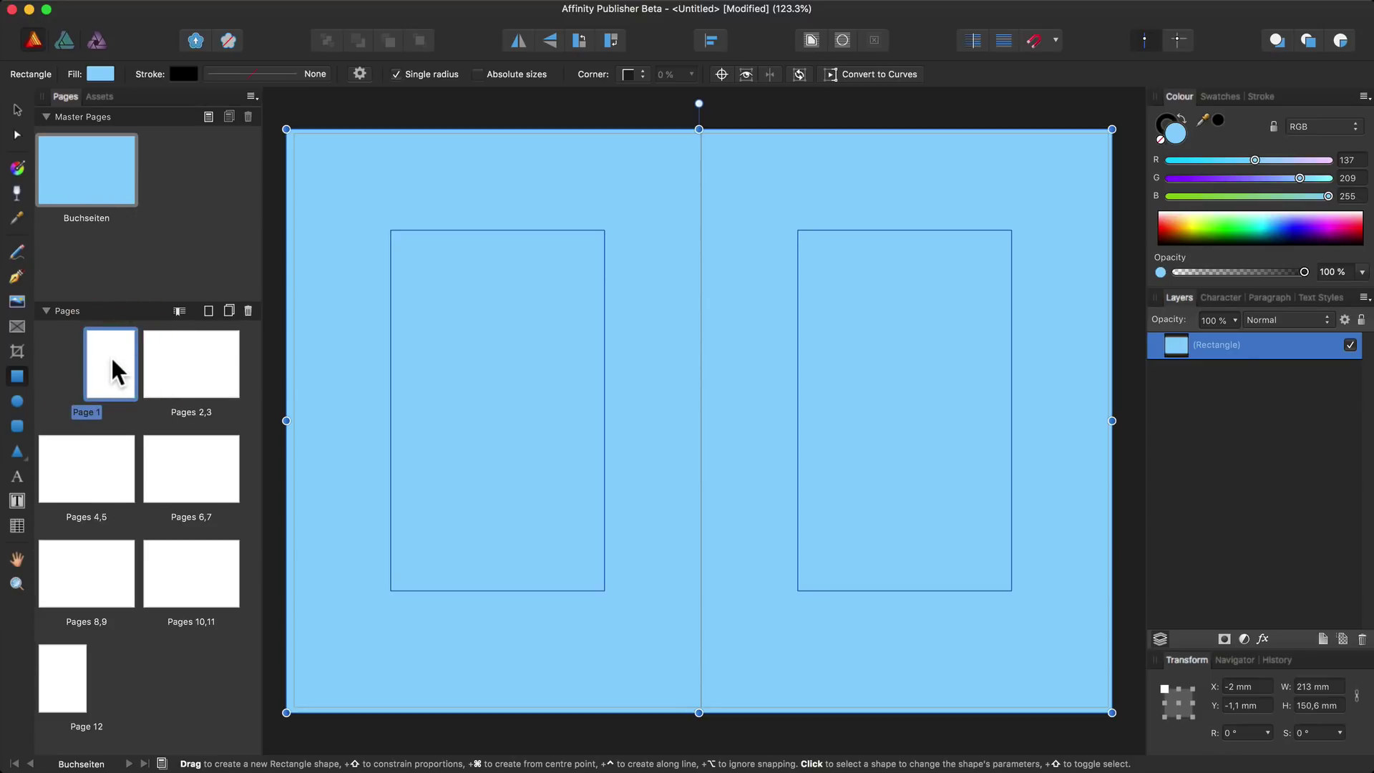
Apply the Buchseiten master to pages 1–12, then reopen the master for editing.
shift+click(56, 699)
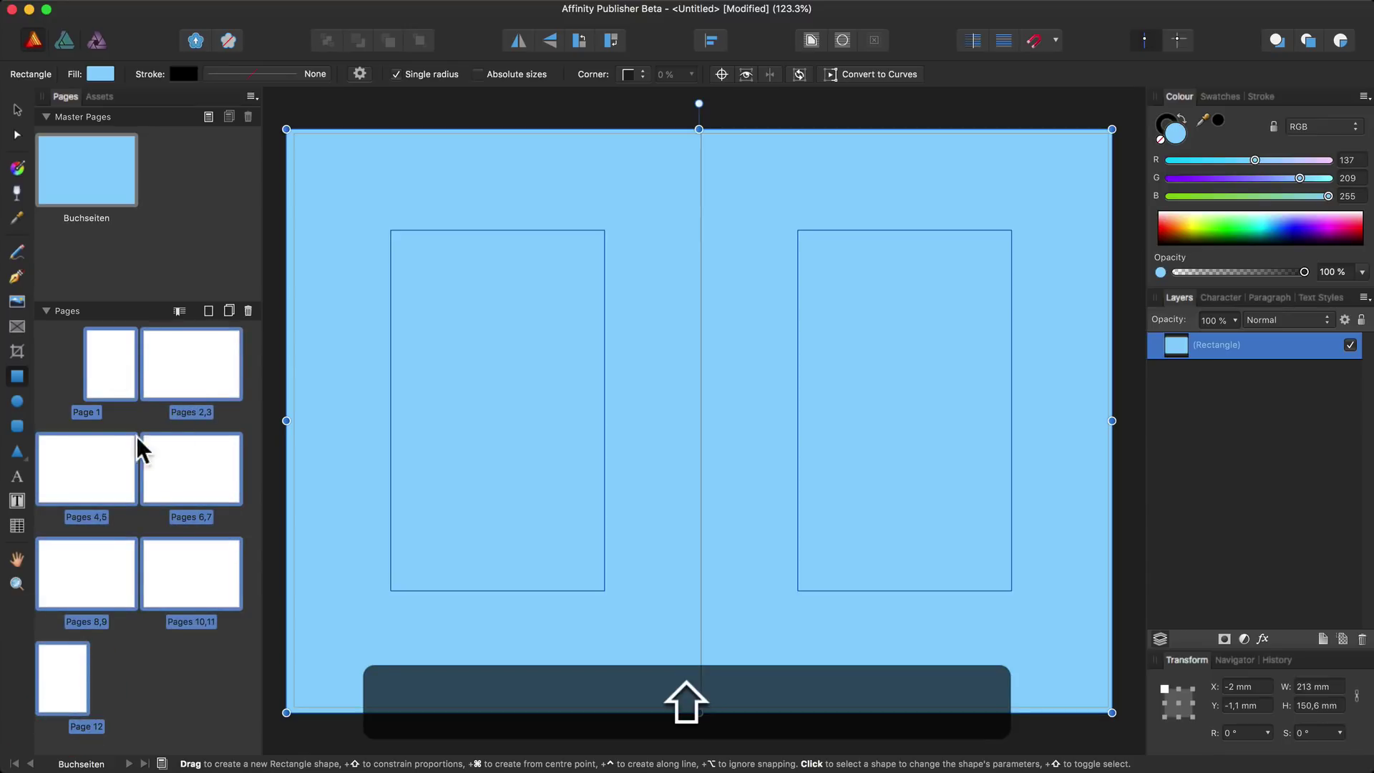
right_click(105, 368)
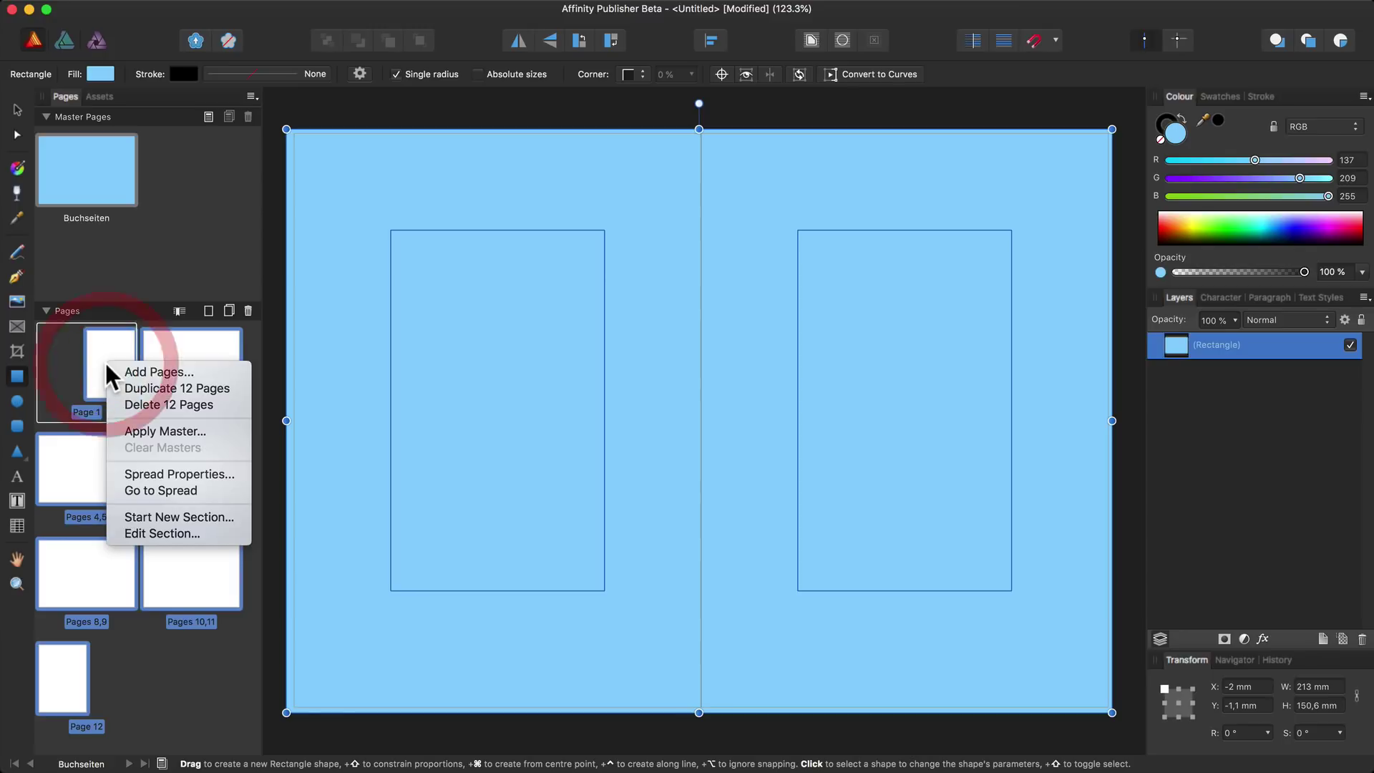
click(159, 432)
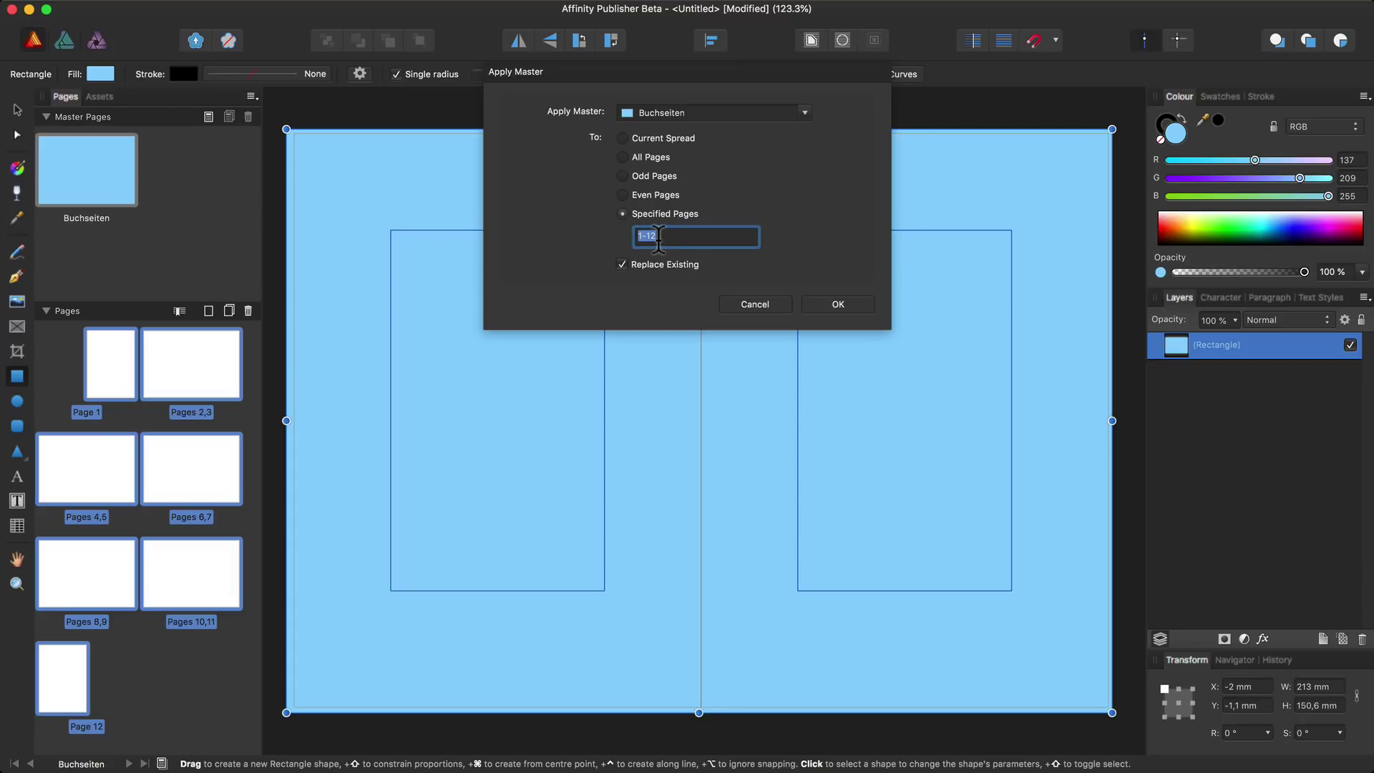
click(838, 305)
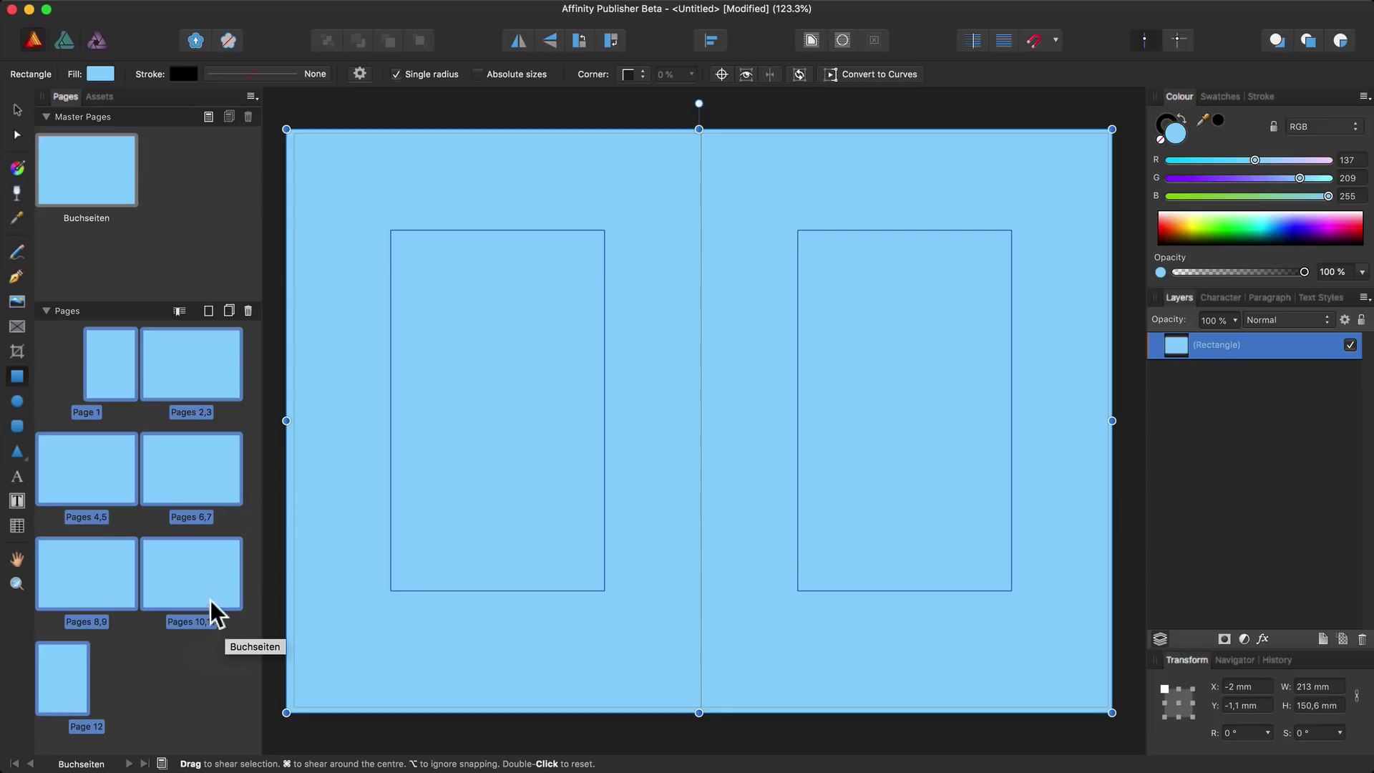
double_click(102, 165)
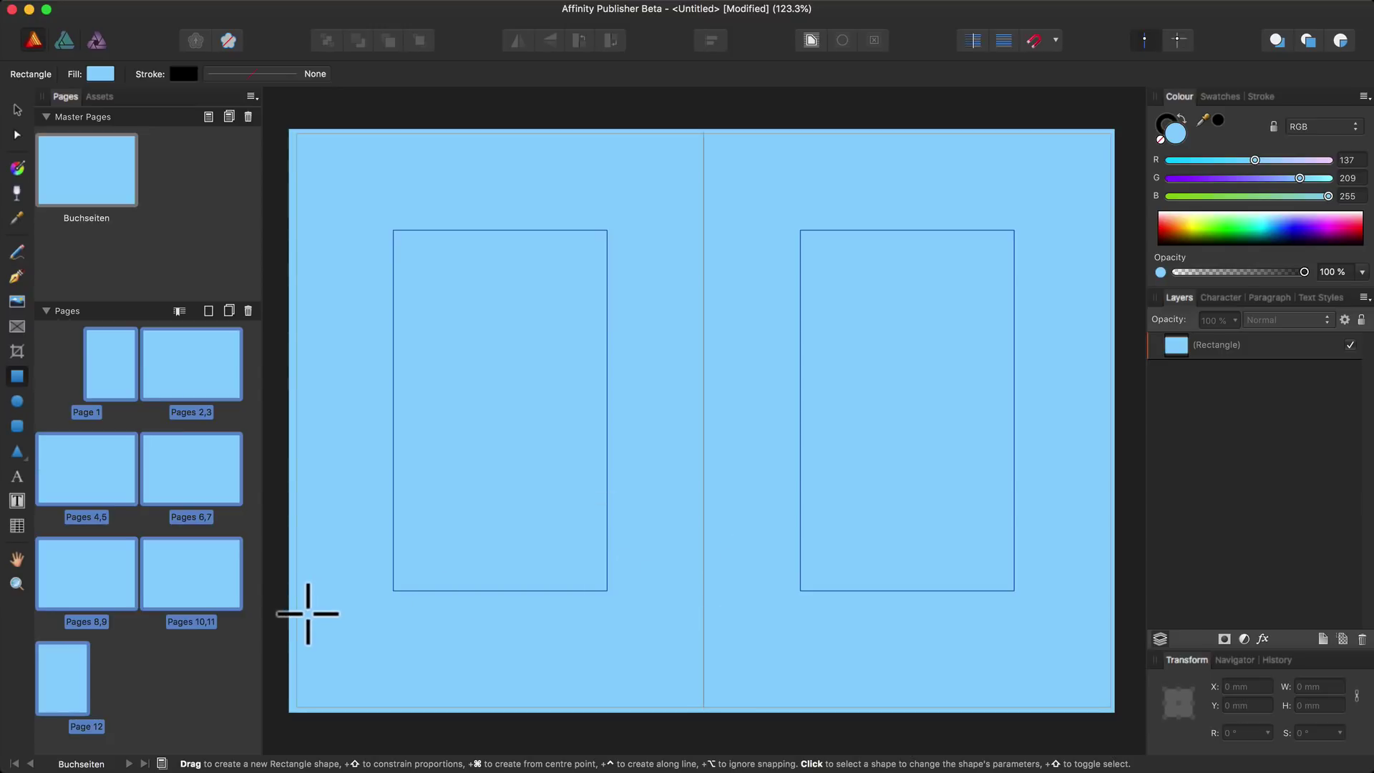
Draw a thin bar near the bottom-left of the master's left page and colour it pink.
drag(289, 625, 554, 635)
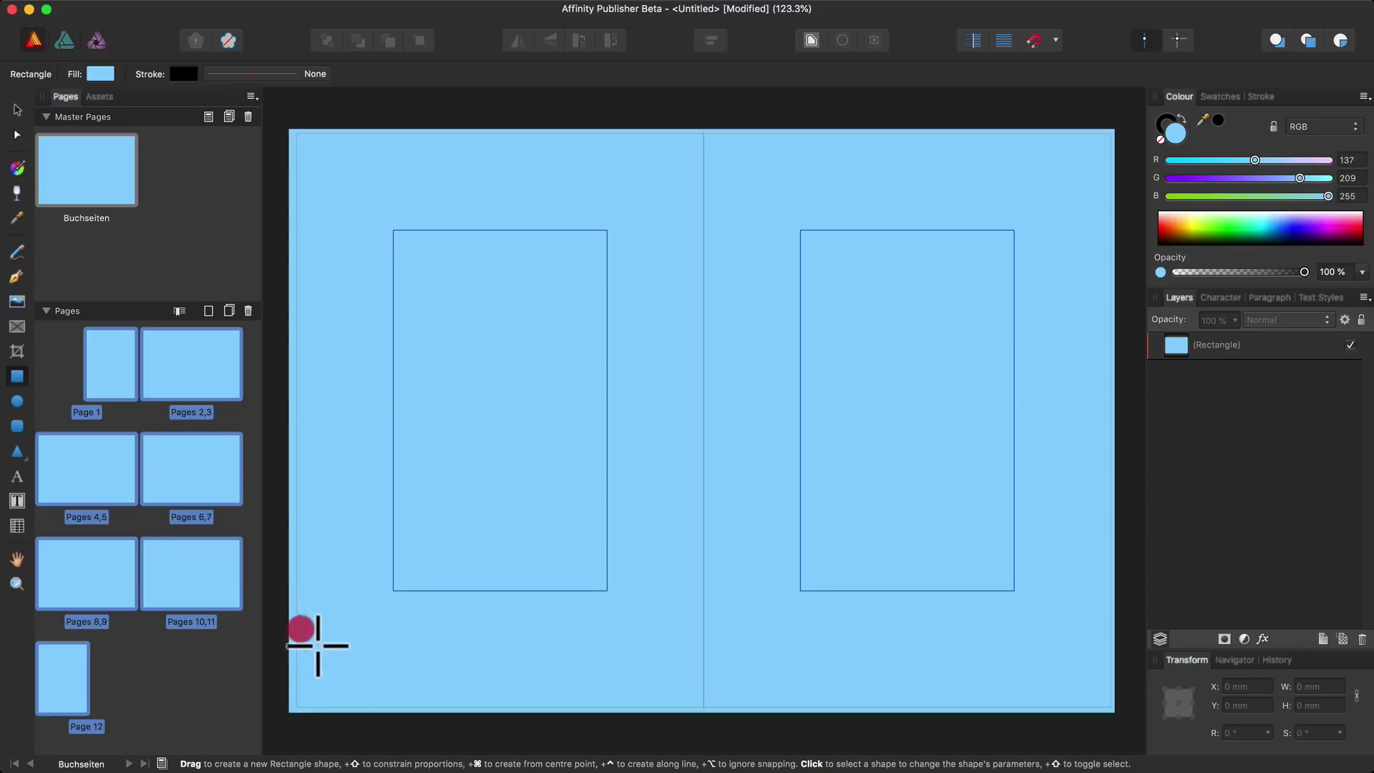
drag(555, 635, 554, 635)
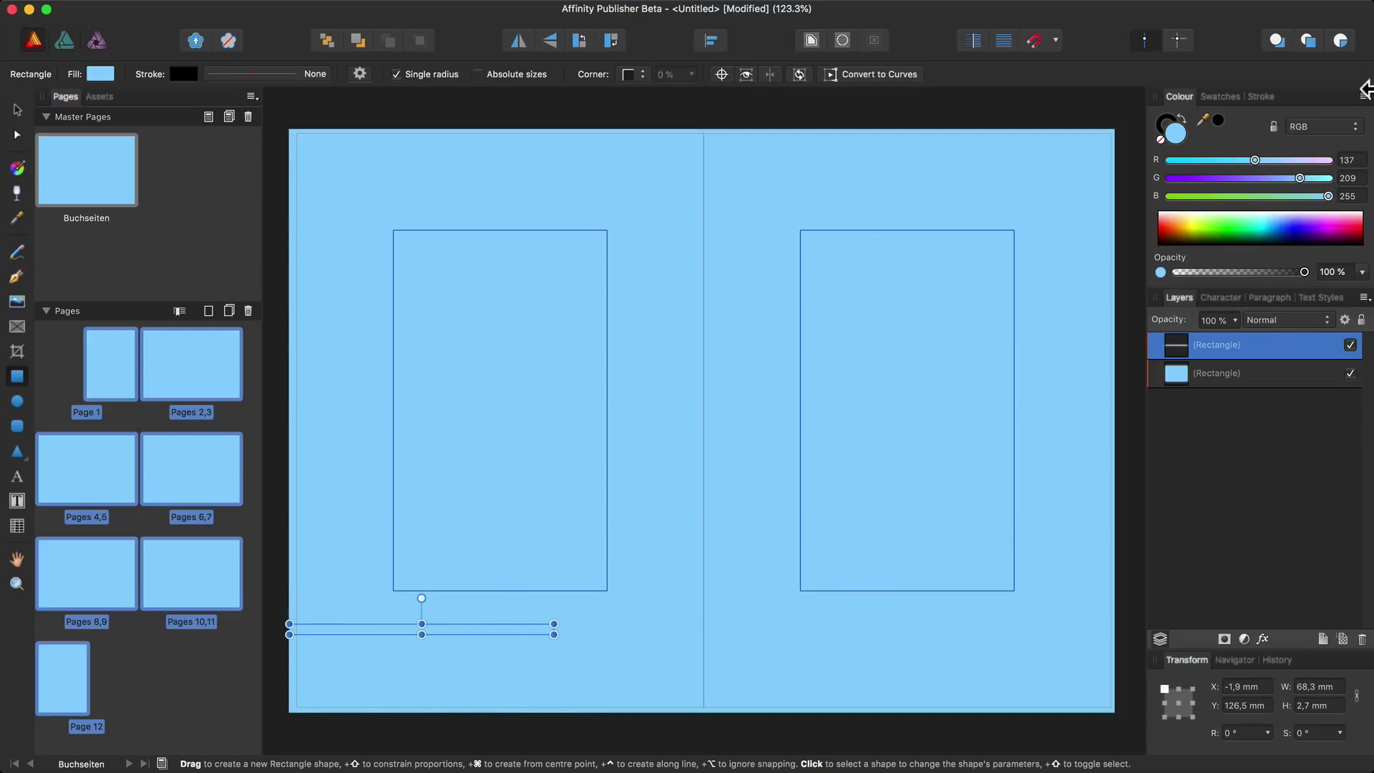
click(1335, 227)
drag(1336, 223, 1346, 220)
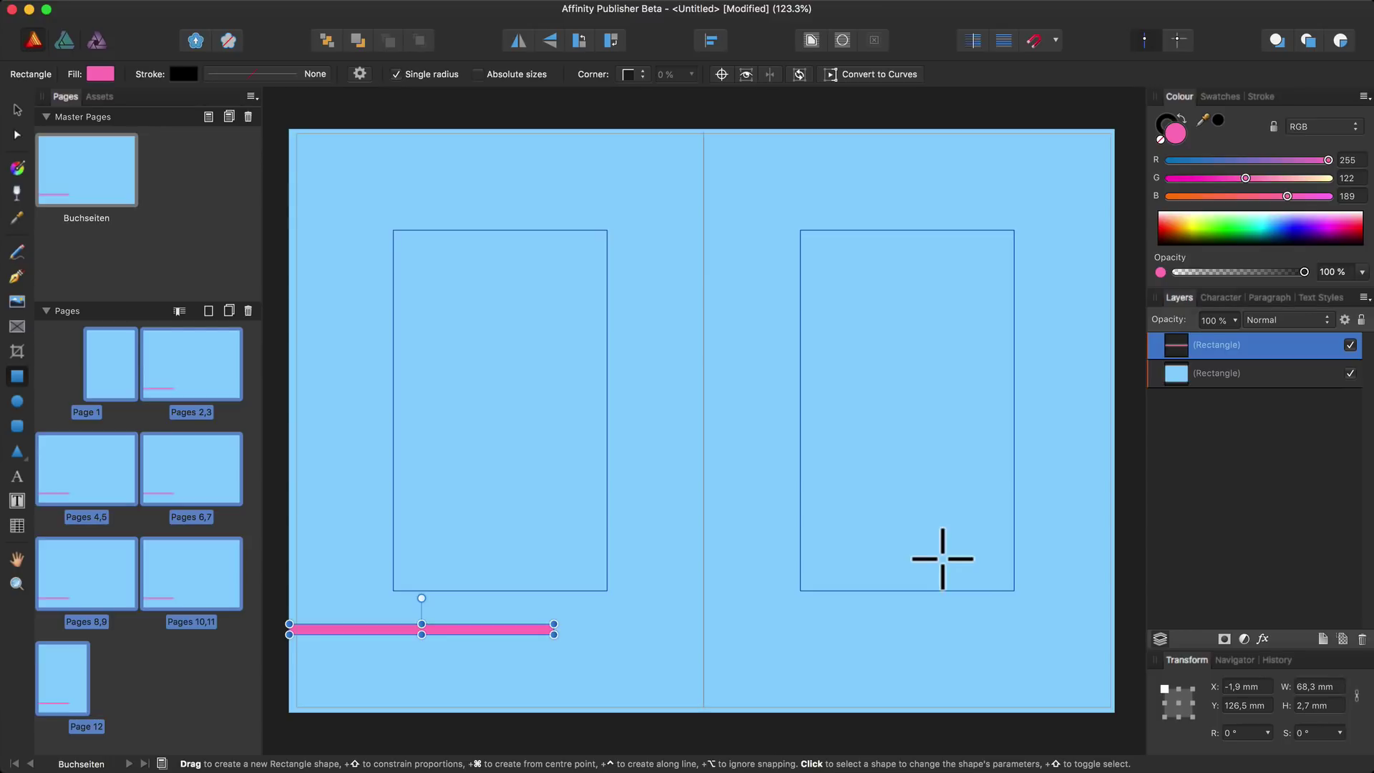
click(17, 478)
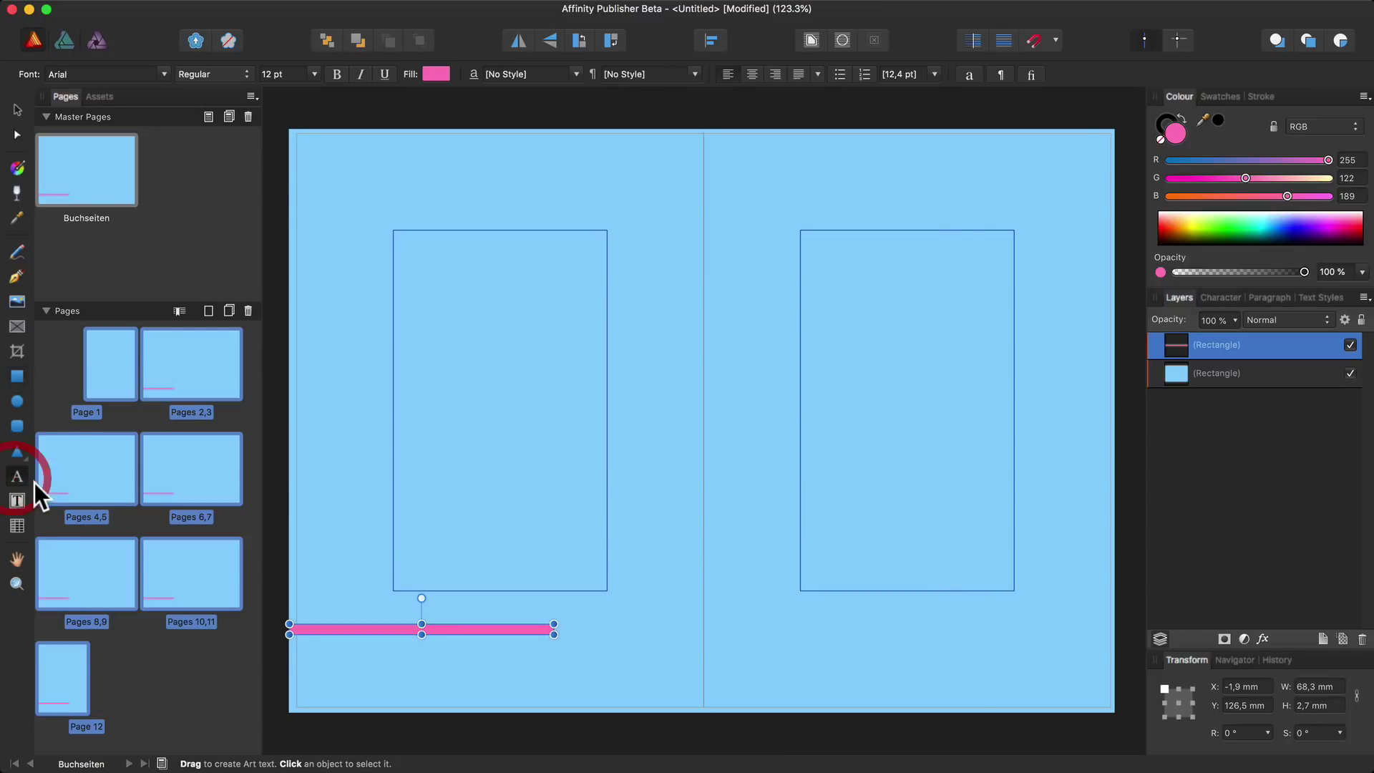
Add the text 'Arcada Club' below the pink bar, then view the pages 2–3 spread.
click(322, 653)
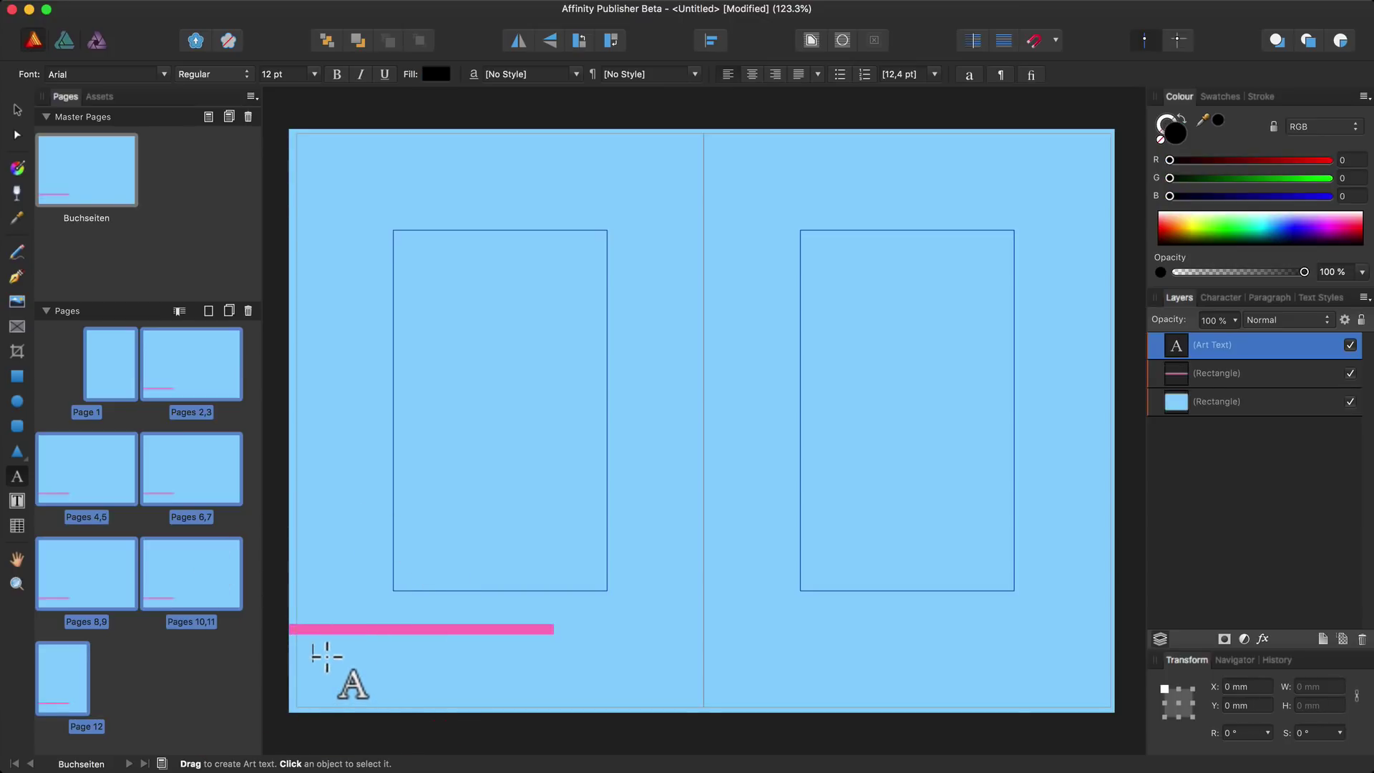
text(Arcad)
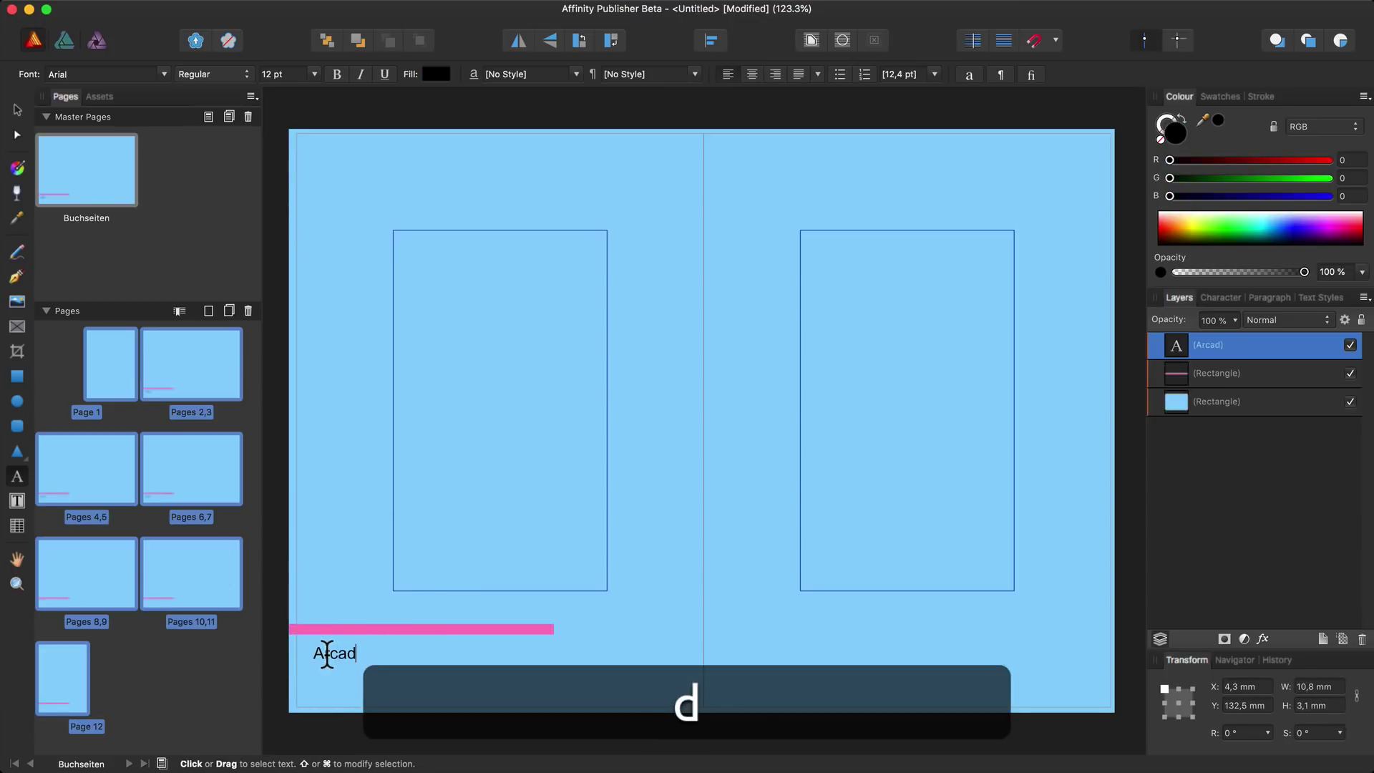
text(a Club)
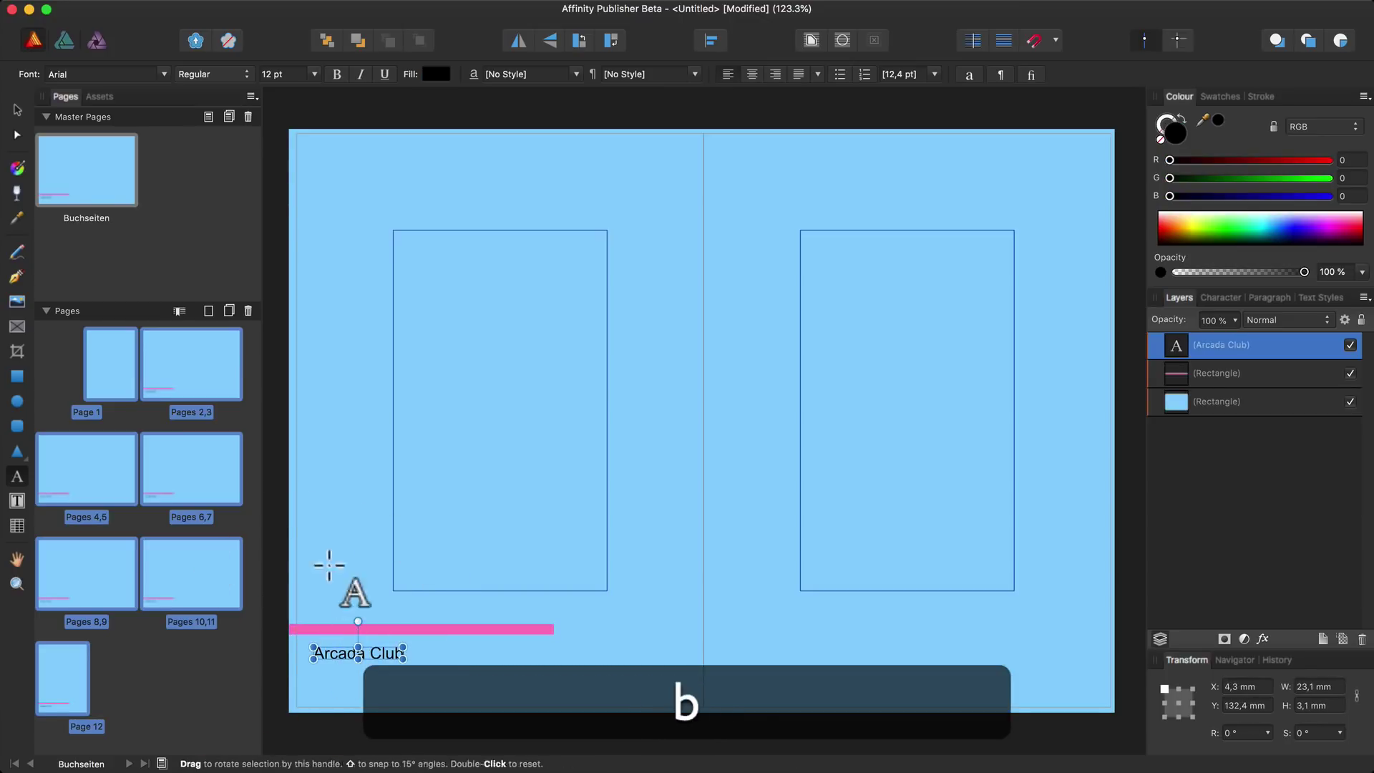
click(18, 109)
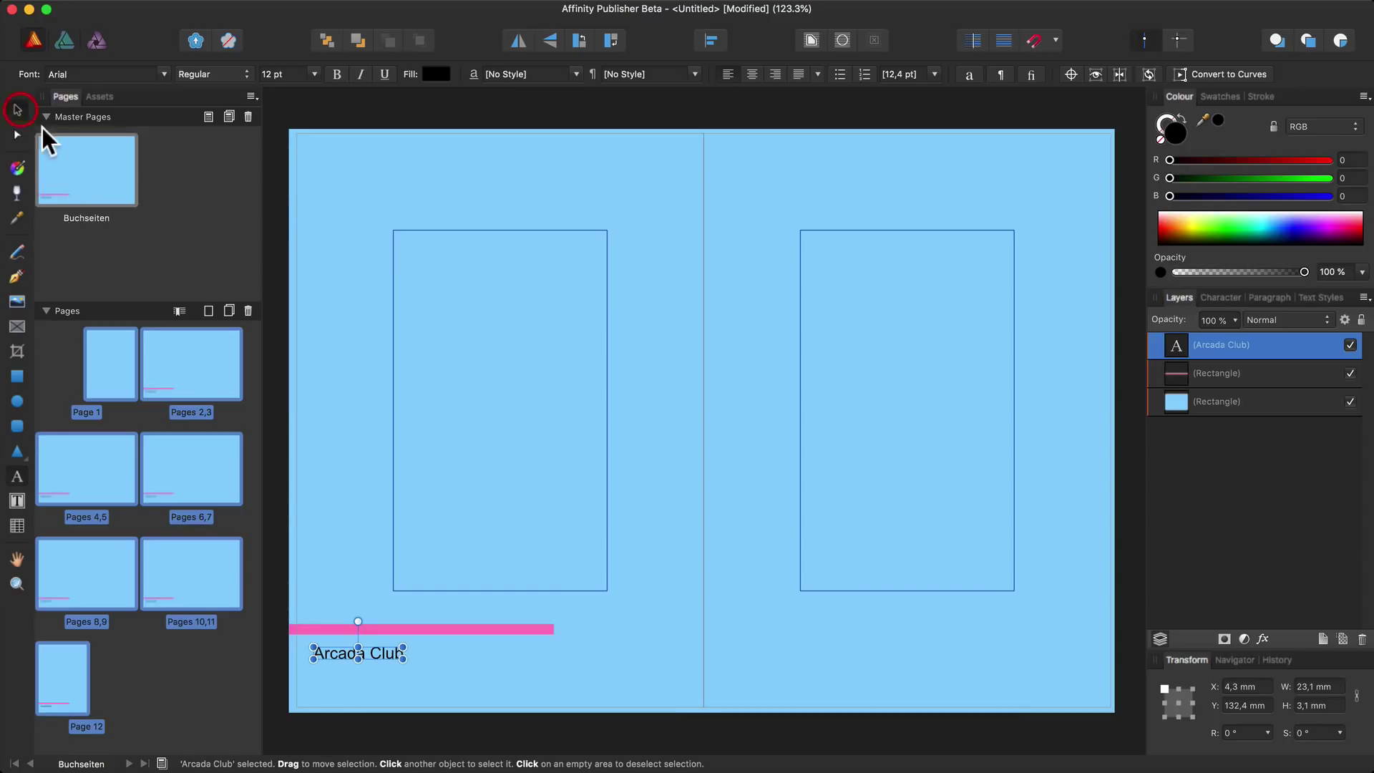
click(205, 387)
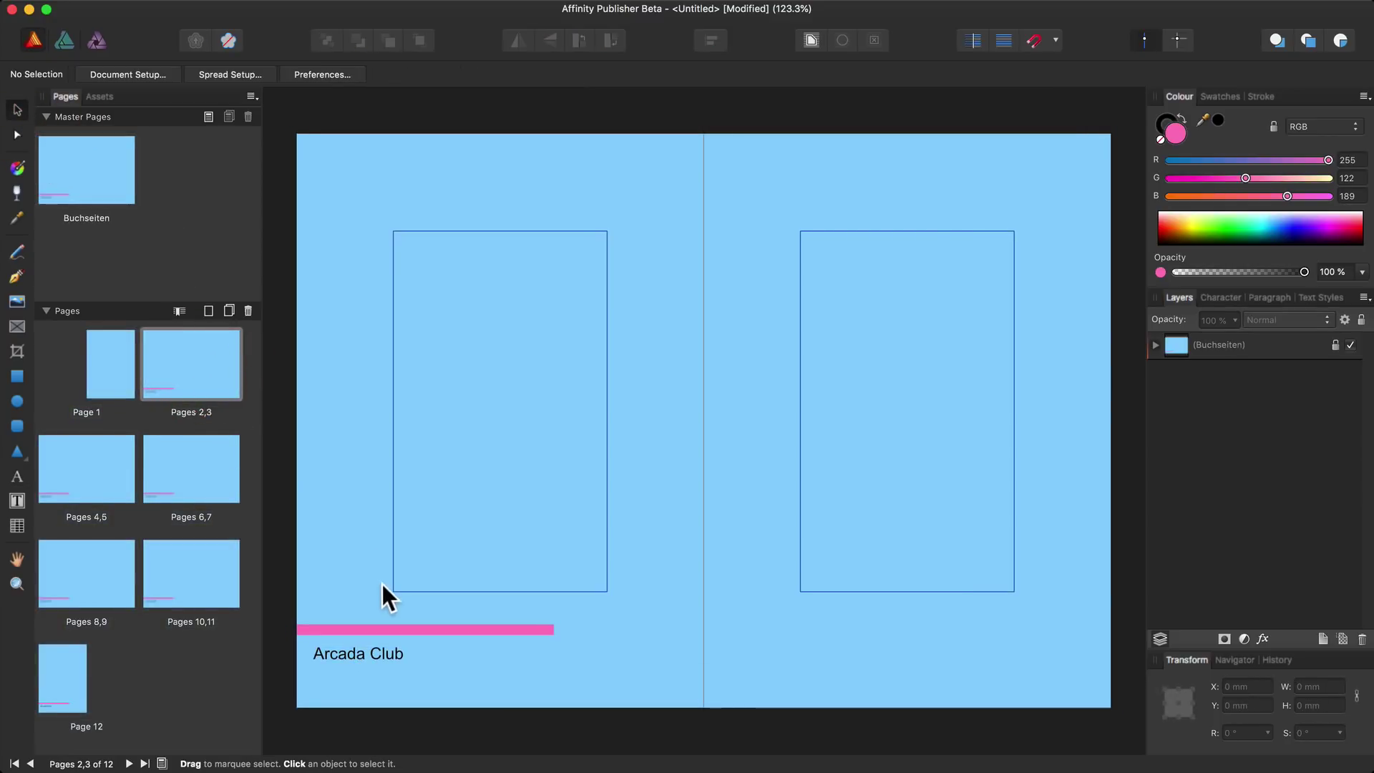
Fit the pages 6–7 spread in the window to check the inherited bar and text.
click(204, 457)
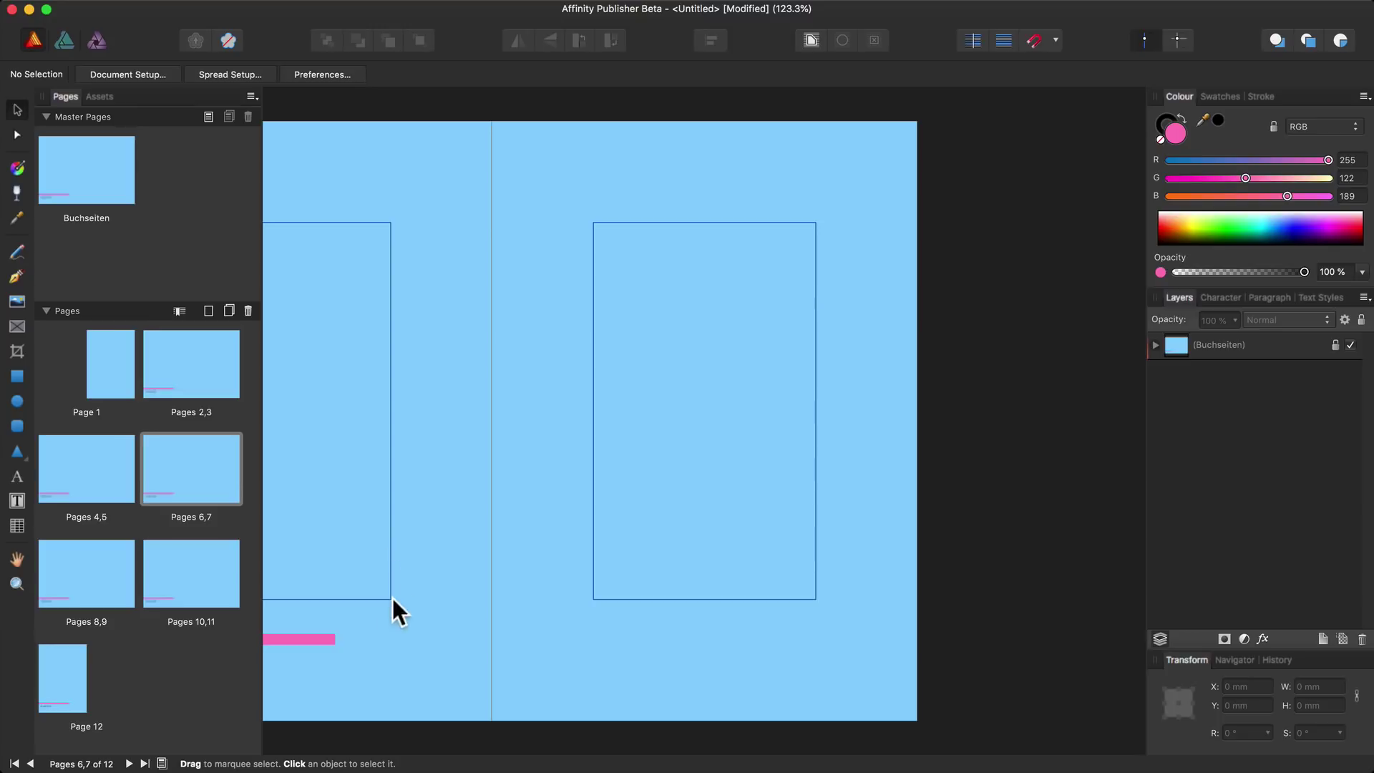
key(super+0)
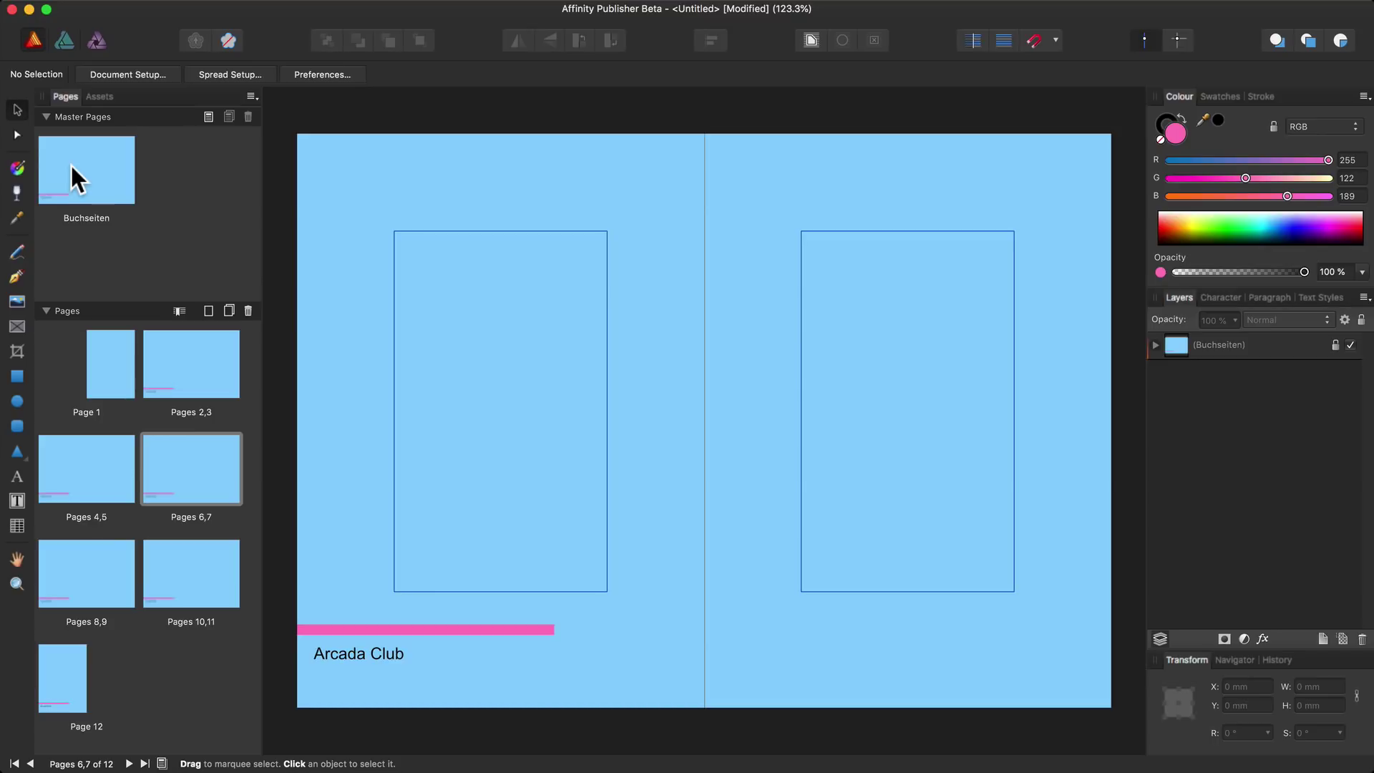
On the Buchseiten master, recolour the pink bar bright green.
double_click(81, 182)
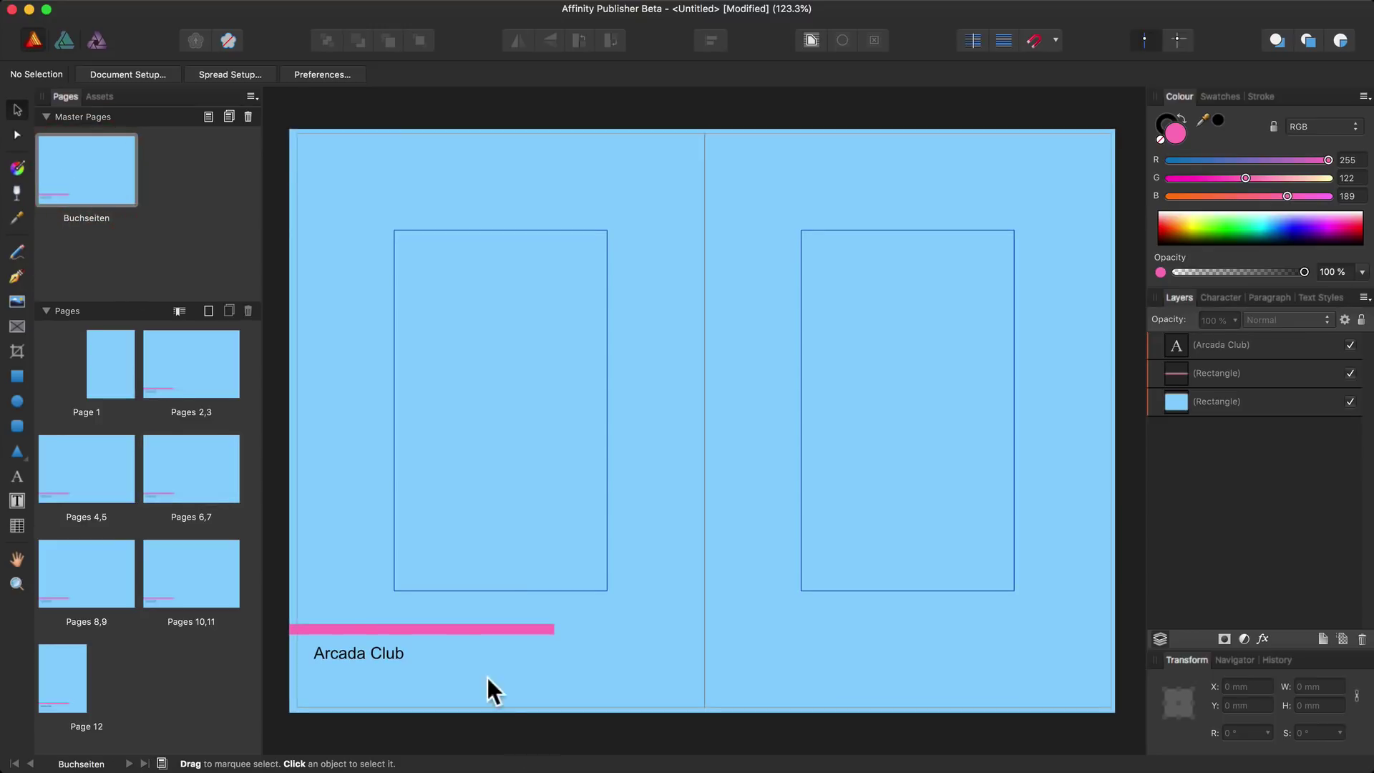
click(448, 624)
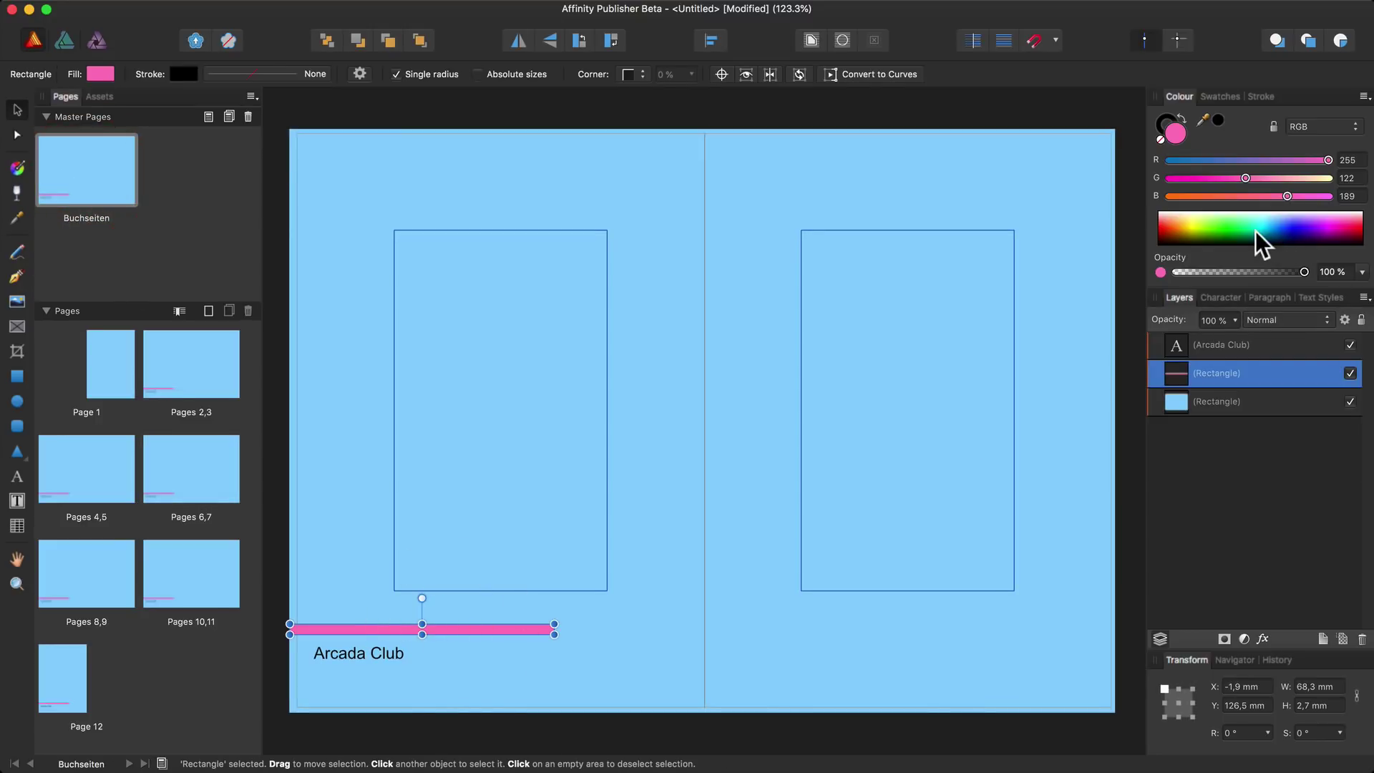
click(1208, 227)
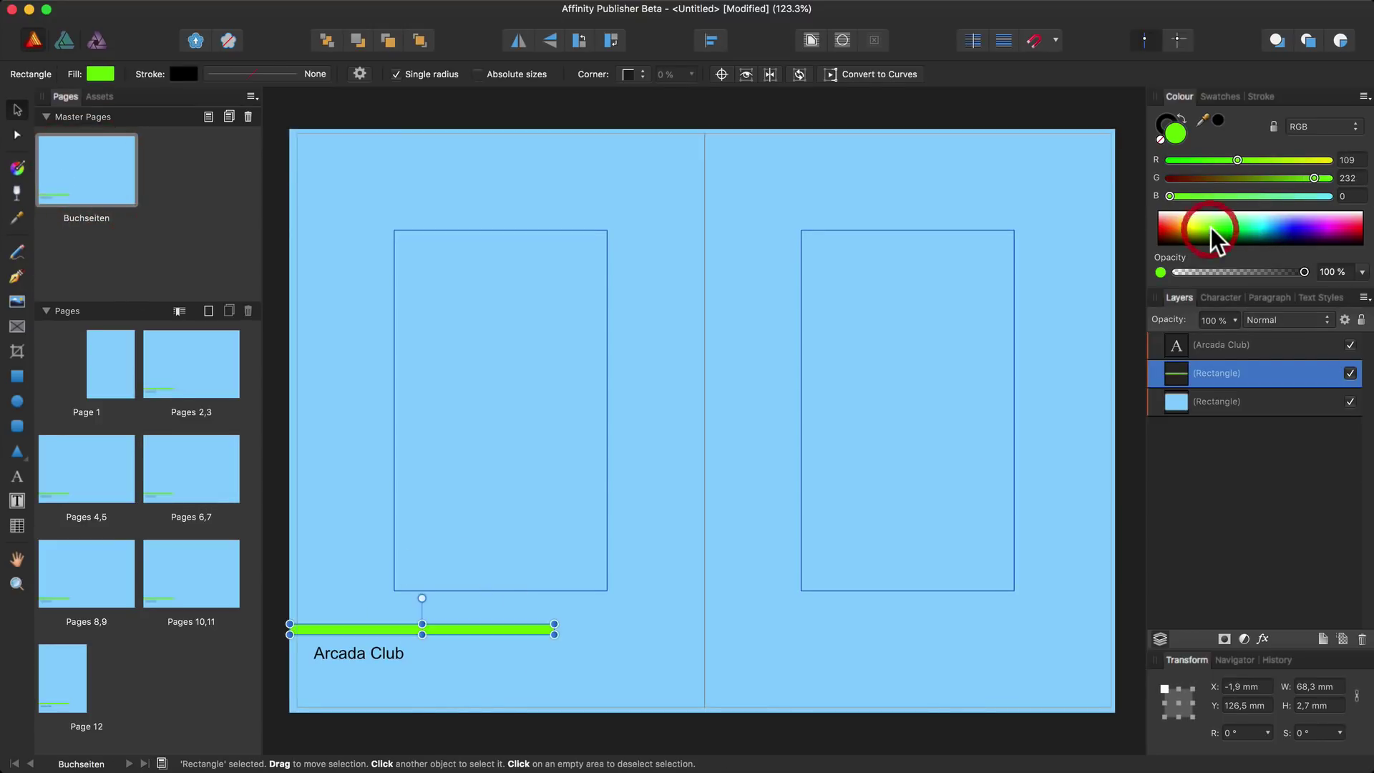